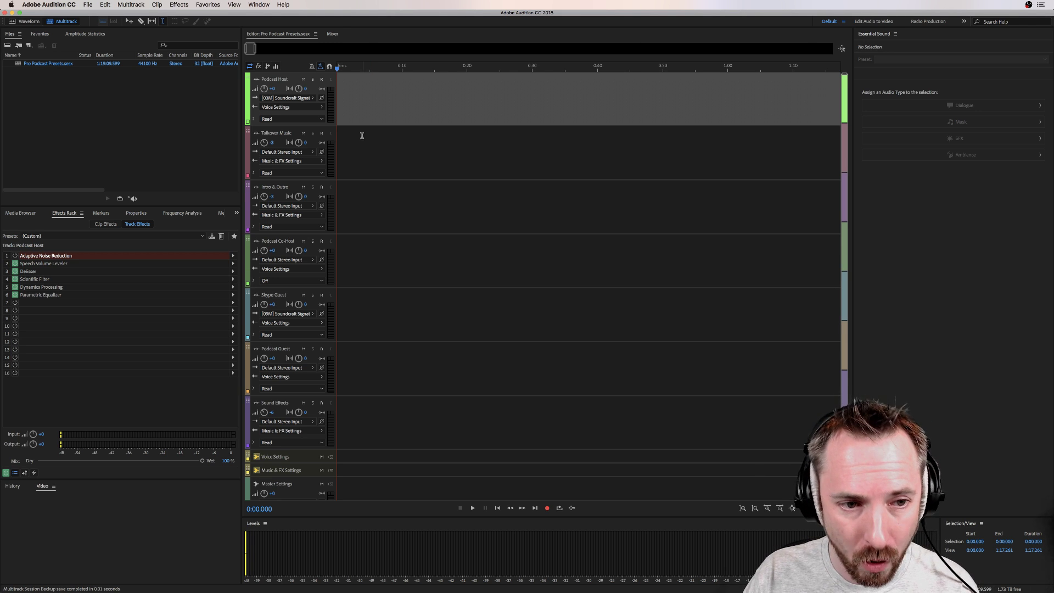
- Set the Podcast Host track's input to the mono channel [03M] Soundcraft Signature 12 MTK: Analogue 3
left_click(338, 71)
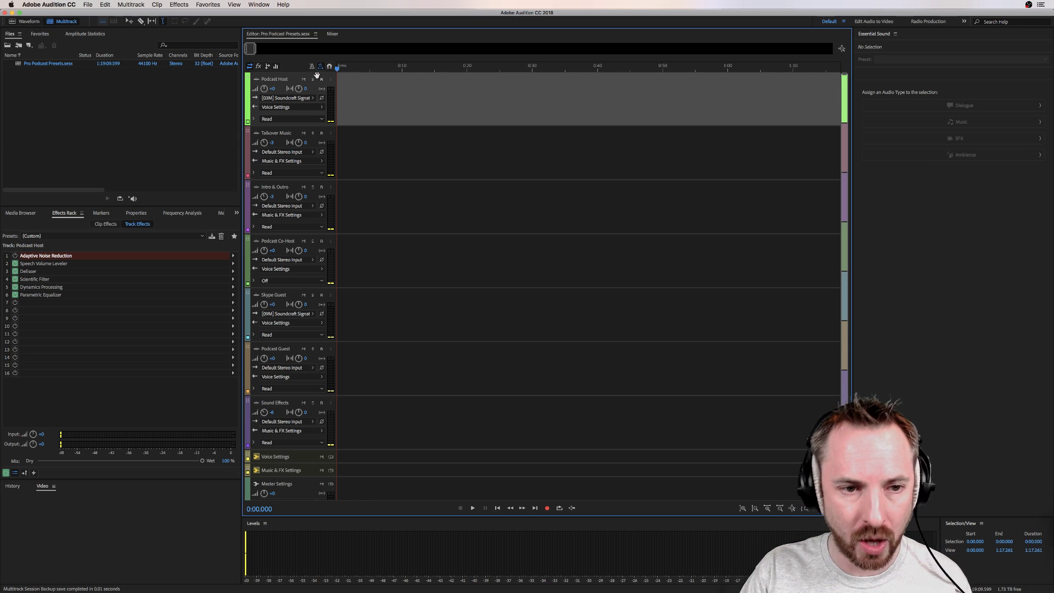
left_click(279, 99)
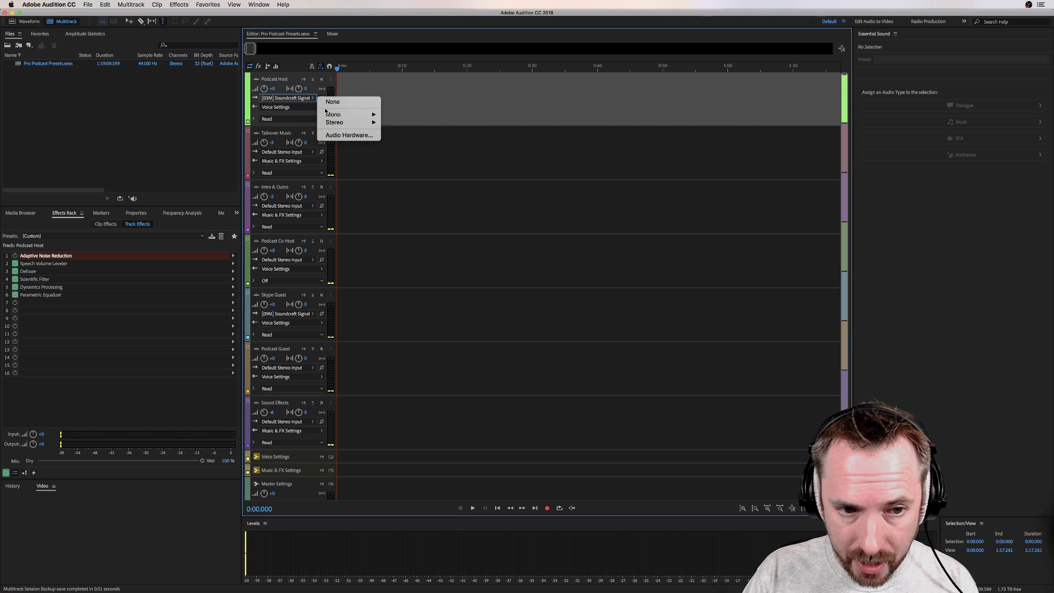
mouse_move(329, 115)
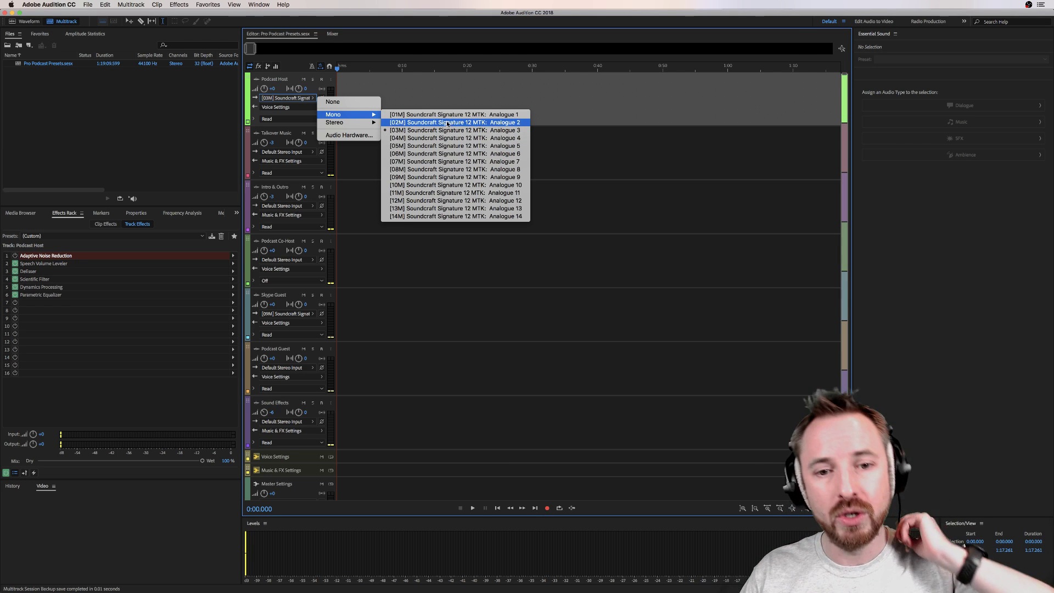
left_click(443, 130)
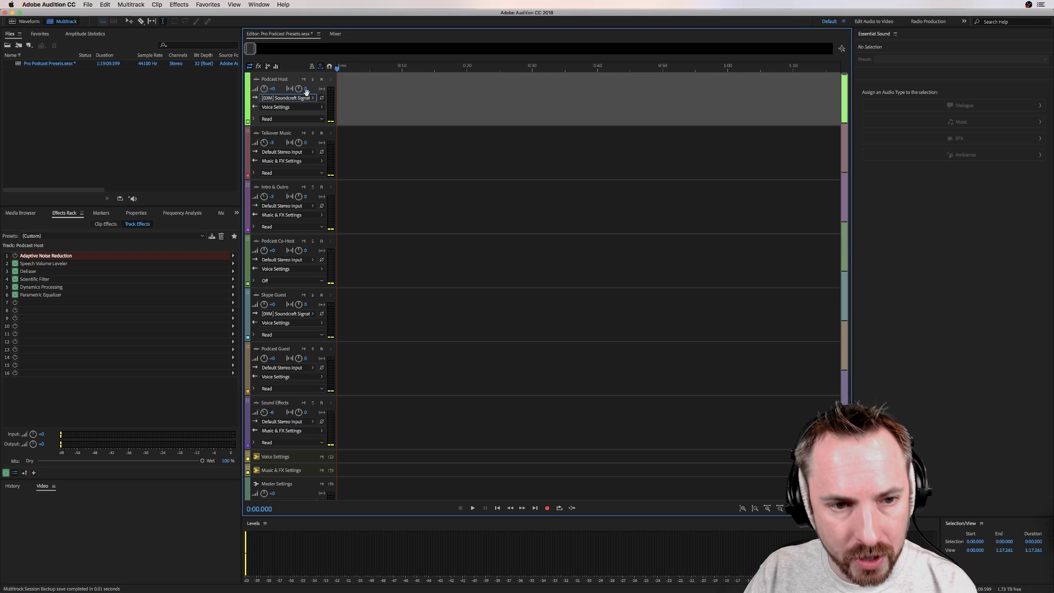
- Review the available default input devices in the audio hardware preferences, leaving without changes
left_click(72, 5)
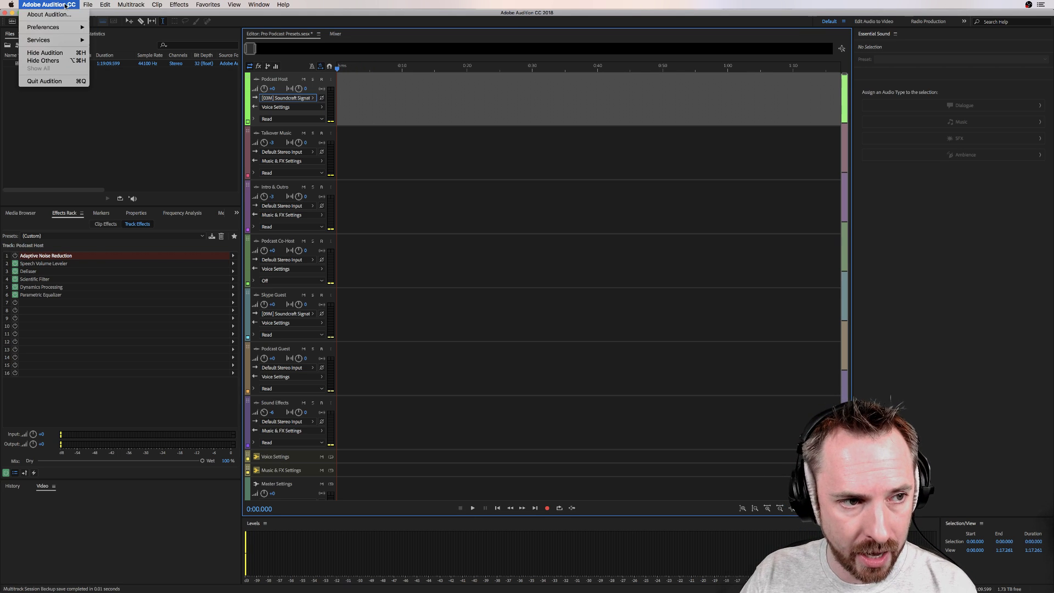
mouse_move(67, 27)
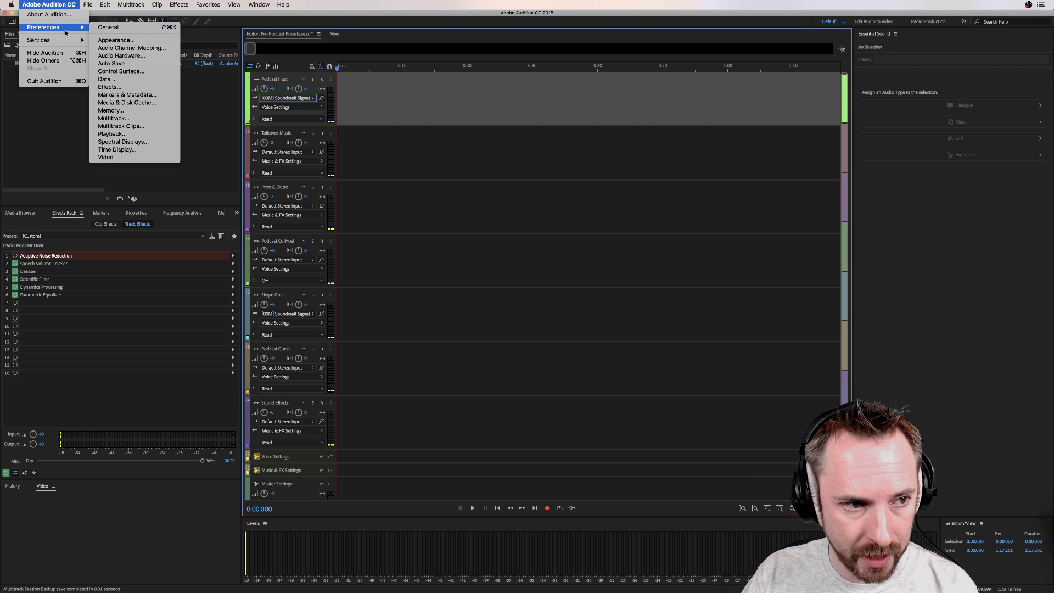
left_click(117, 57)
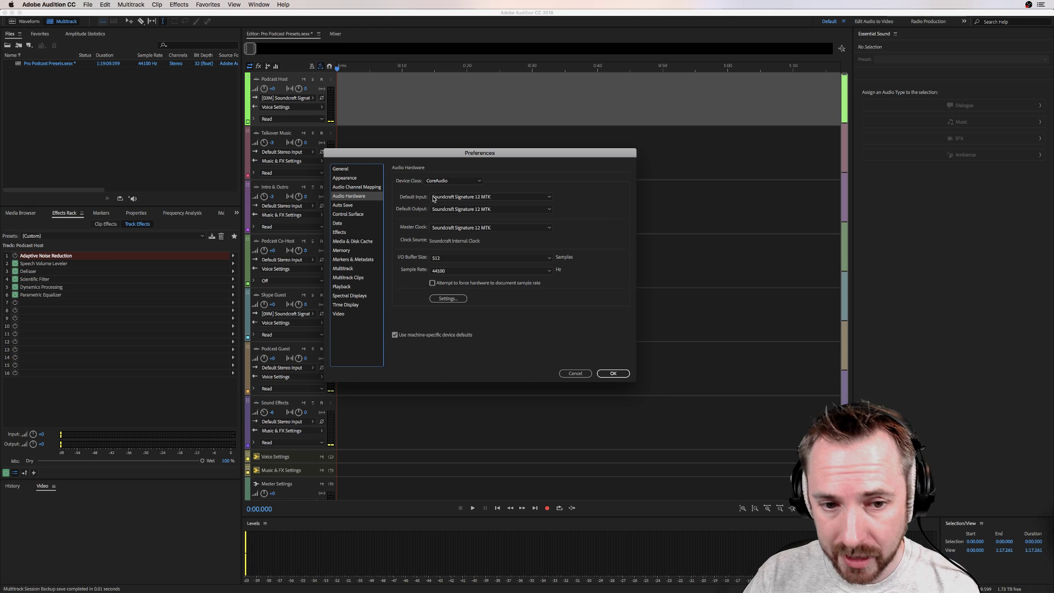
left_click(435, 198)
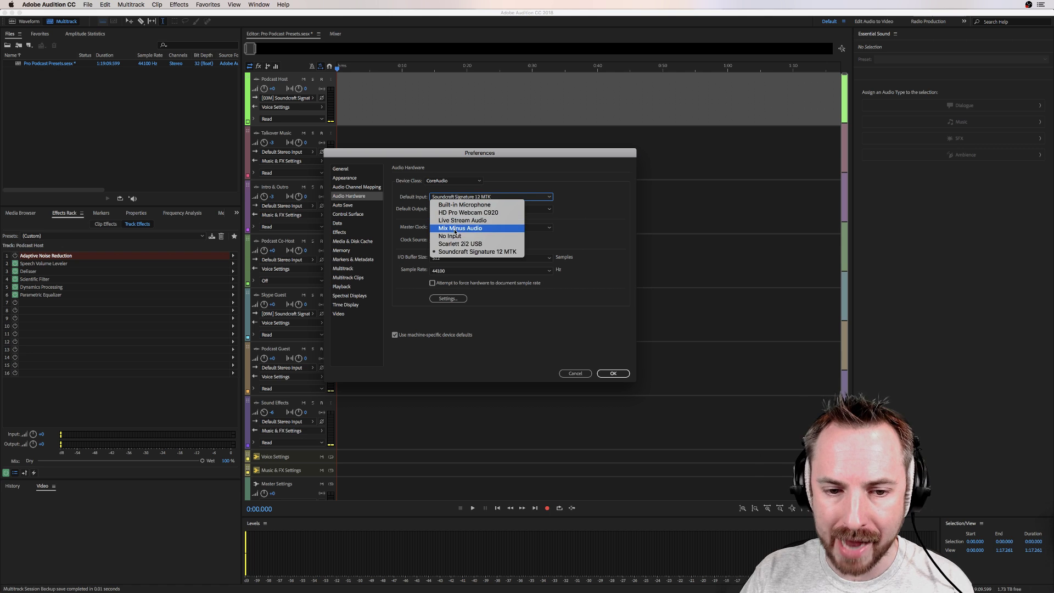
left_click(585, 174)
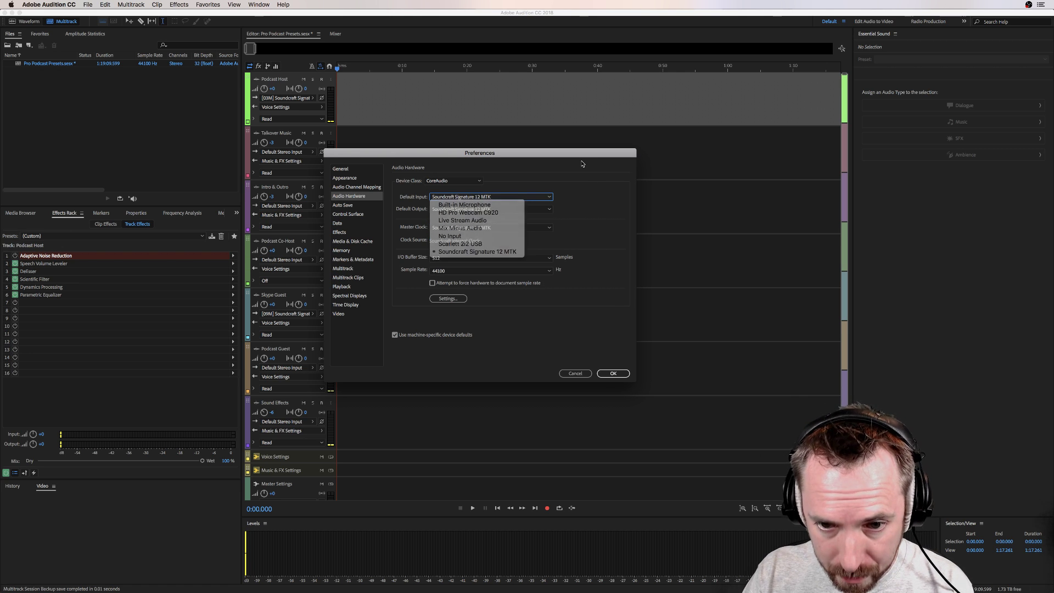
left_click(576, 373)
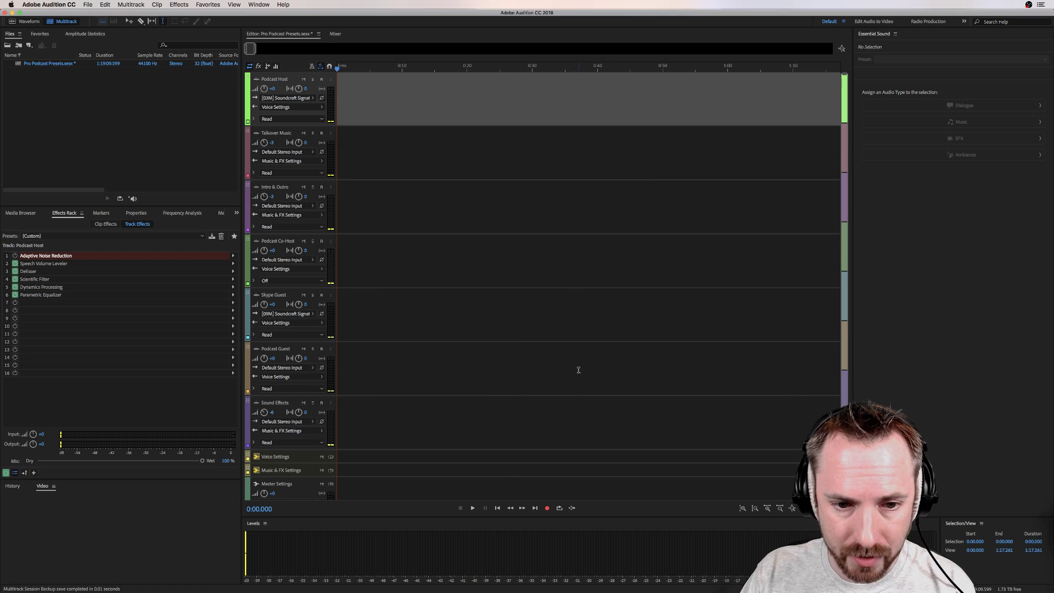
- Arm the Podcast Host track for recording
left_click(322, 80)
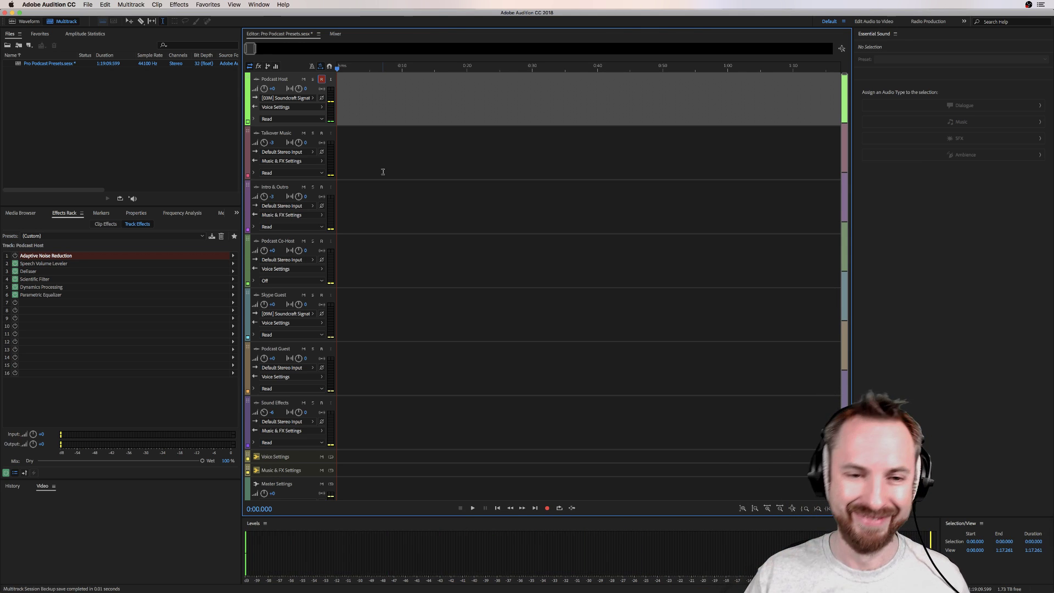
left_click(322, 79)
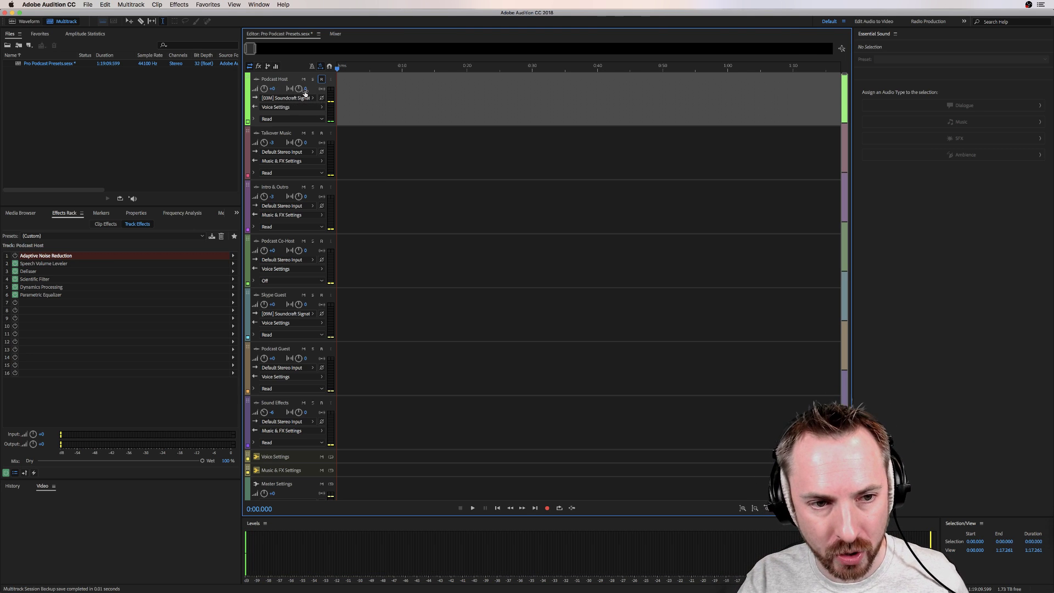
left_click(321, 80)
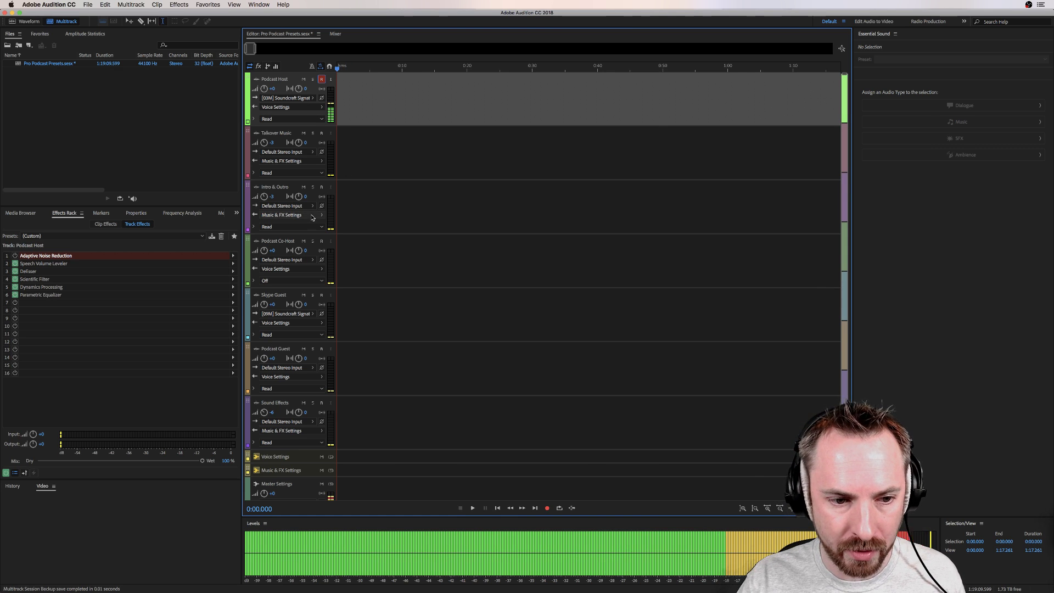
- Set the Podcast Co-Host track's input to mono [01M] Soundcraft Signature 12 MTK: Analogue 1 and arm it for recording
left_click(339, 243)
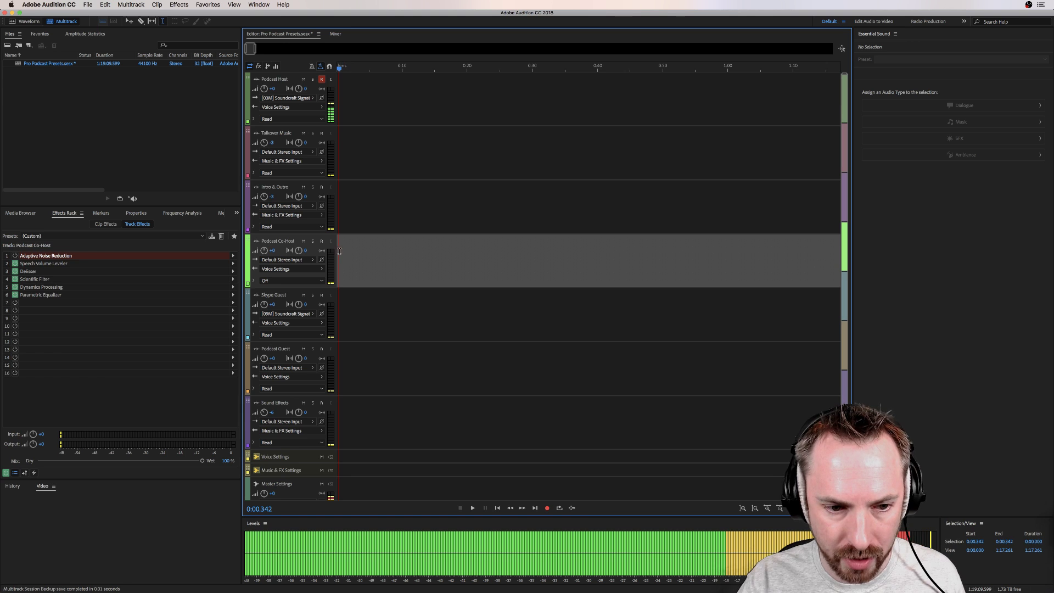
left_click(297, 262)
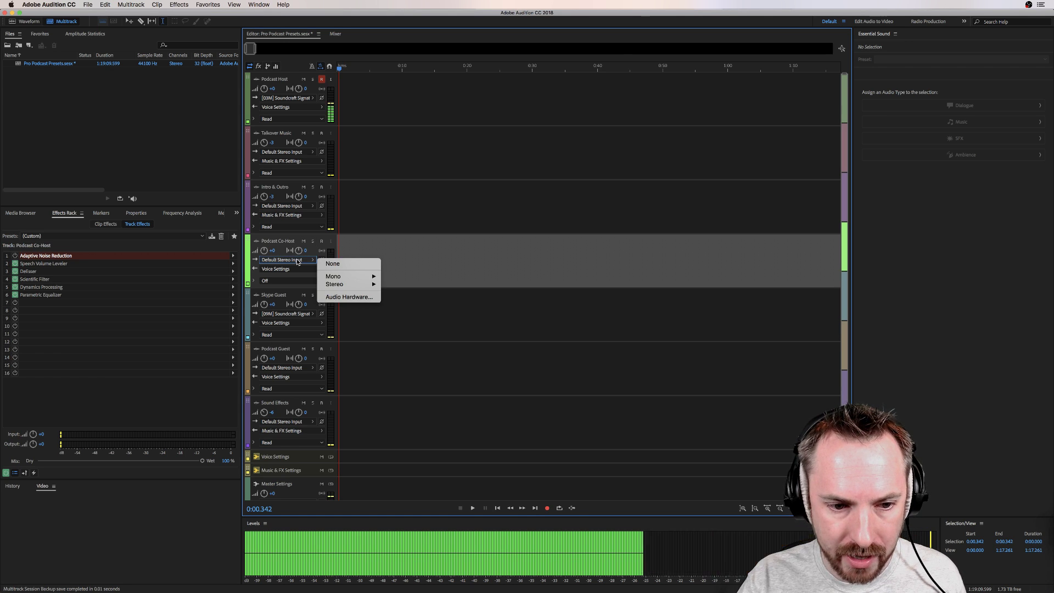
mouse_move(346, 276)
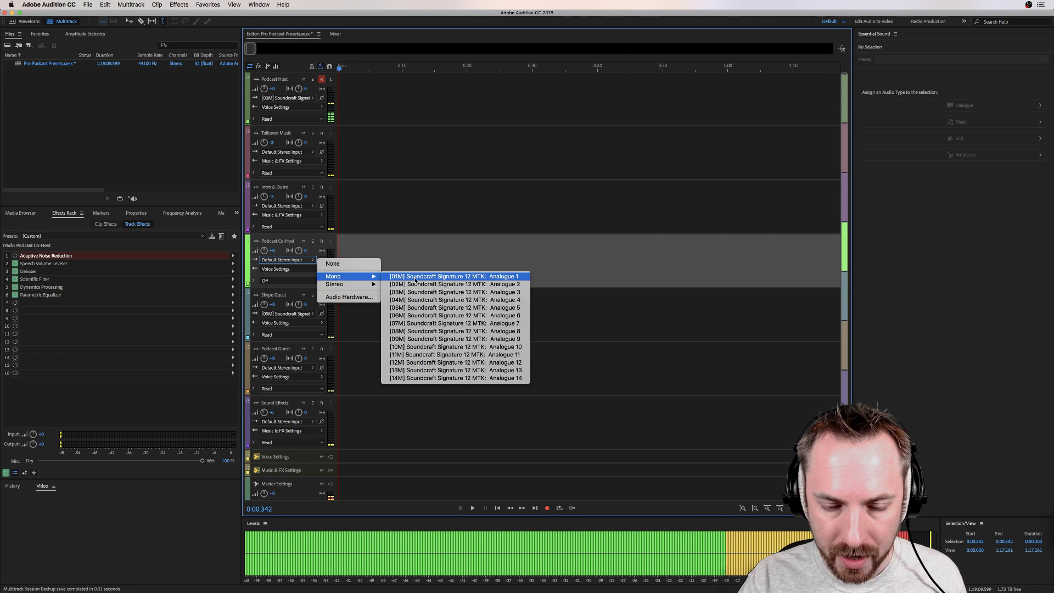
left_click(415, 278)
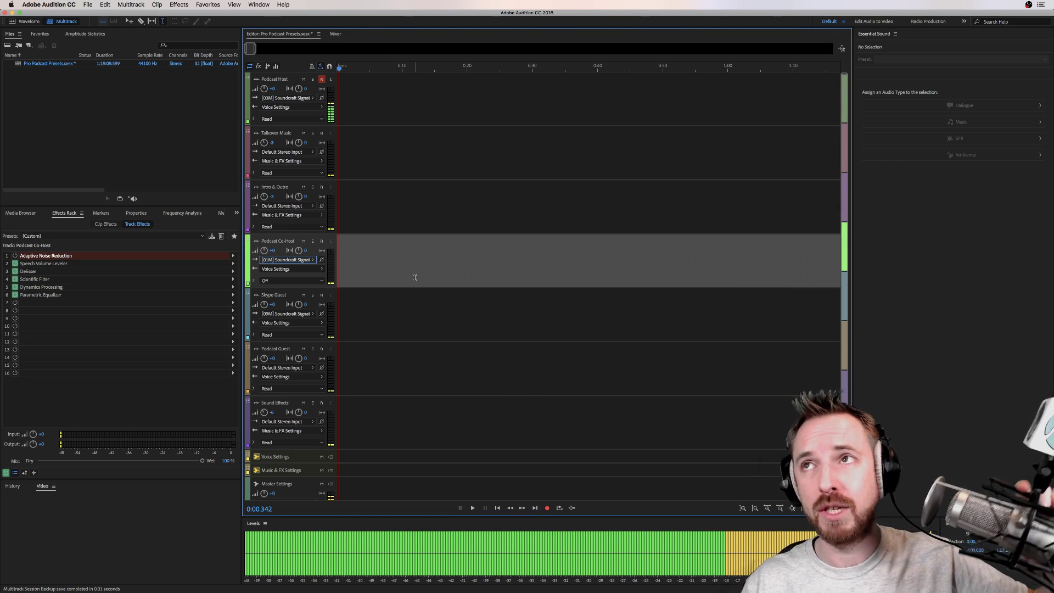
left_click(322, 241)
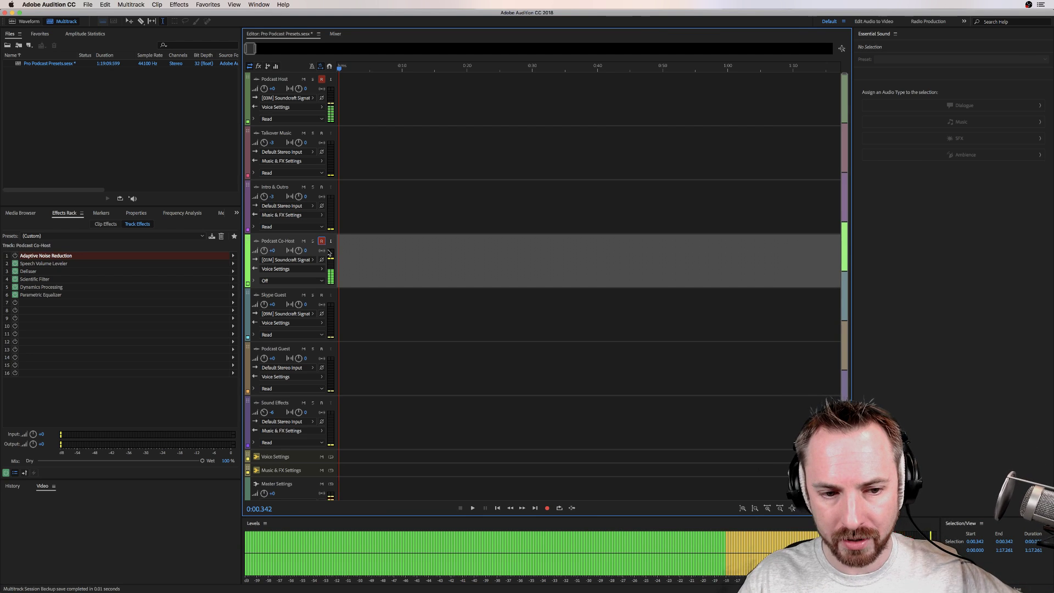
- Arm the Skype Guest track for recording and set its input to mono [09M] Soundcraft Signature 12 MTK: Analogue 9
left_click(321, 296)
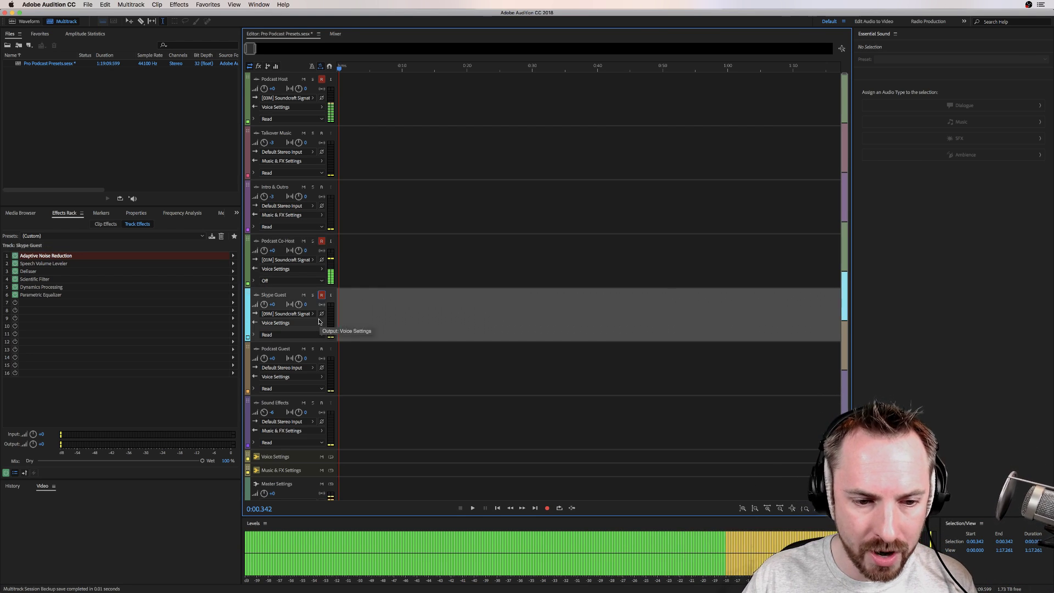
left_click(301, 316)
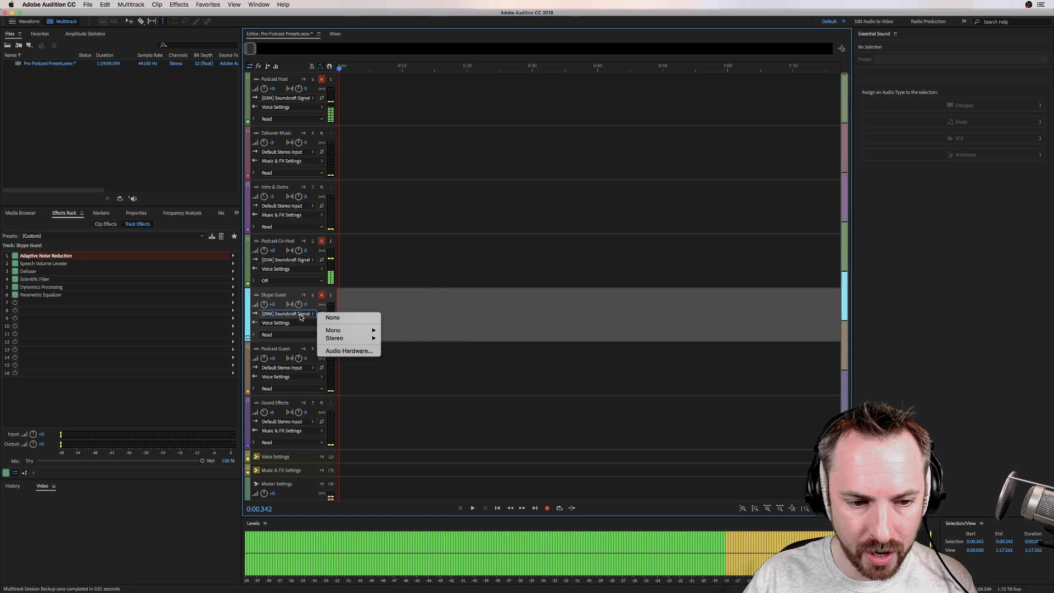
mouse_move(354, 330)
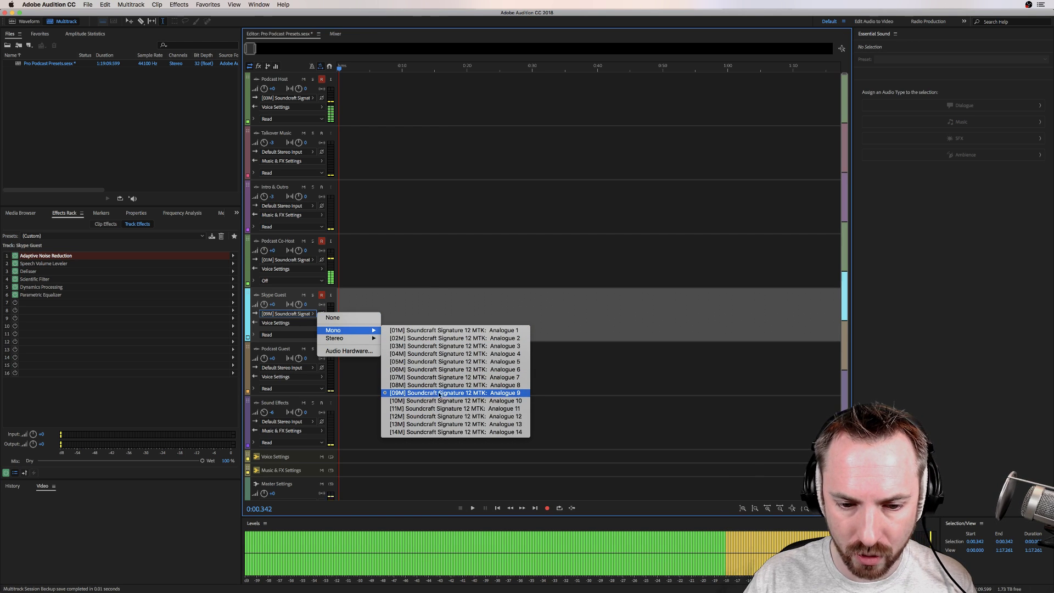
left_click(487, 393)
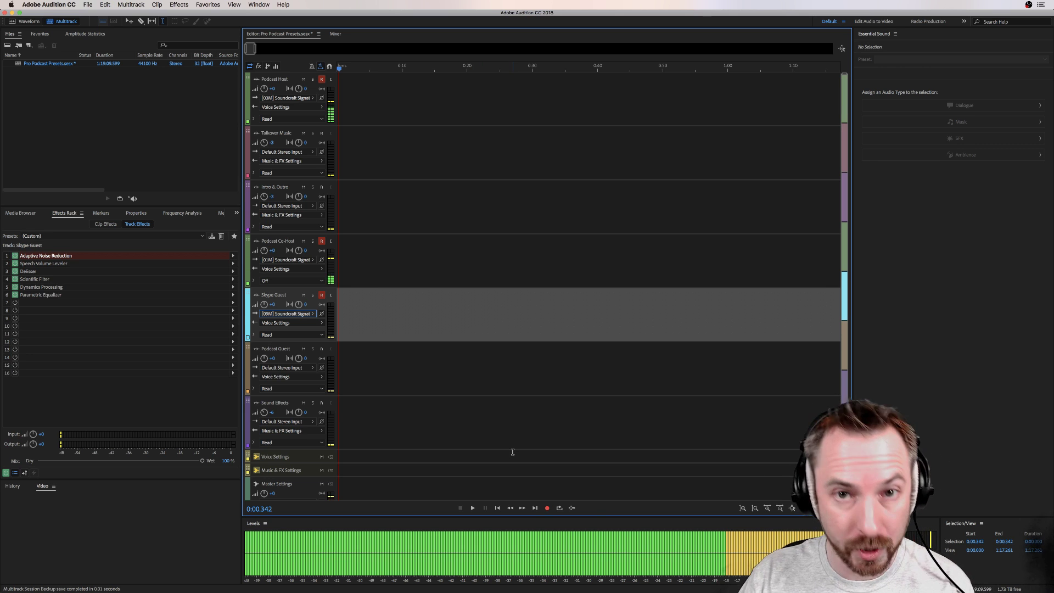
- Record the armed tracks while placing a Skype audio call to Echo / Sound Test, and stop the recording back in Audition
left_click(547, 508)
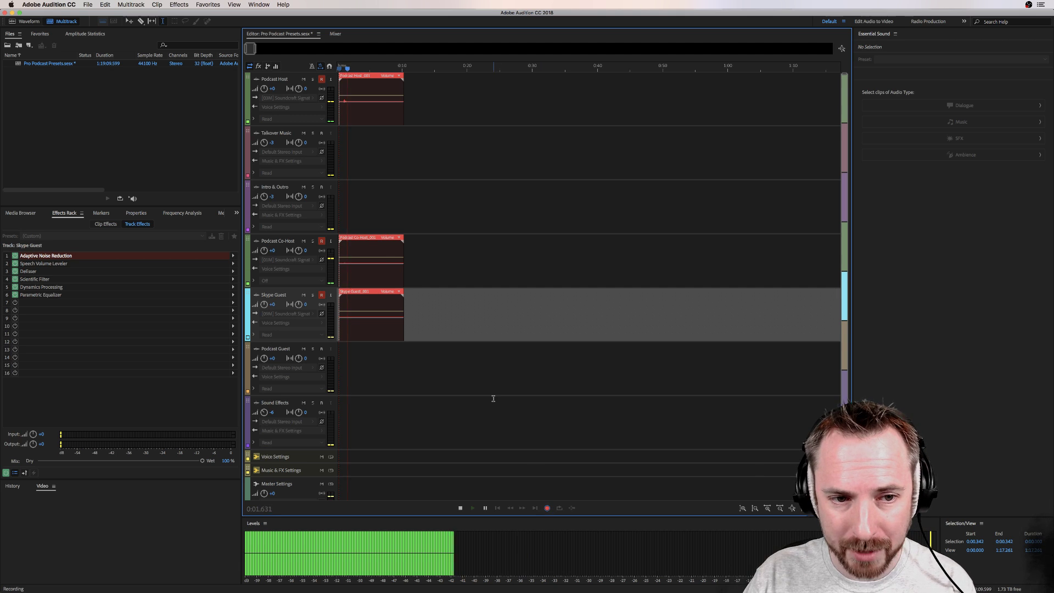
key("super+Tab")
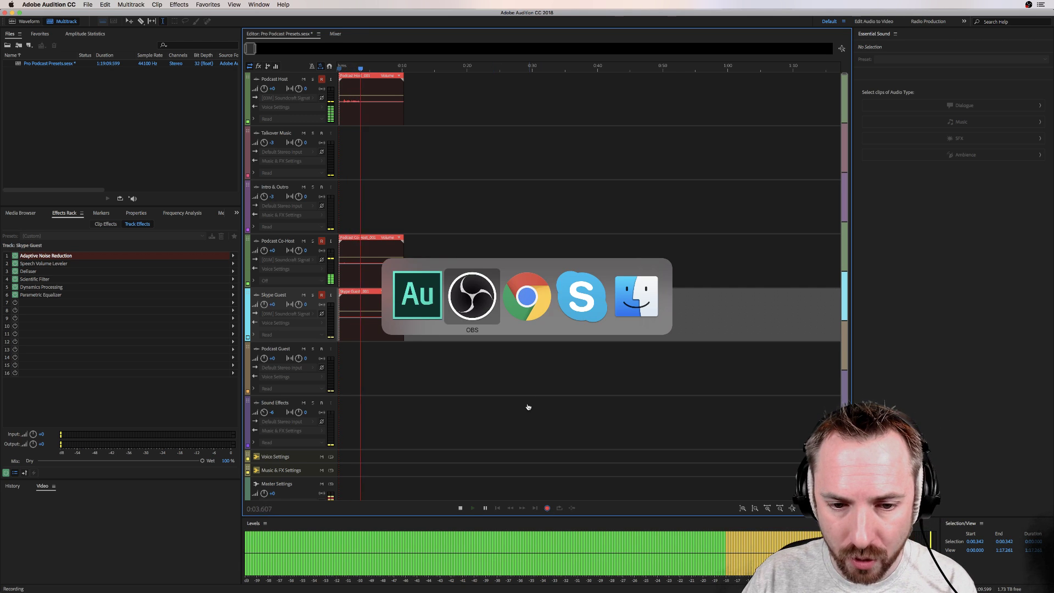
key("super+Tab")
key("super+Tab")
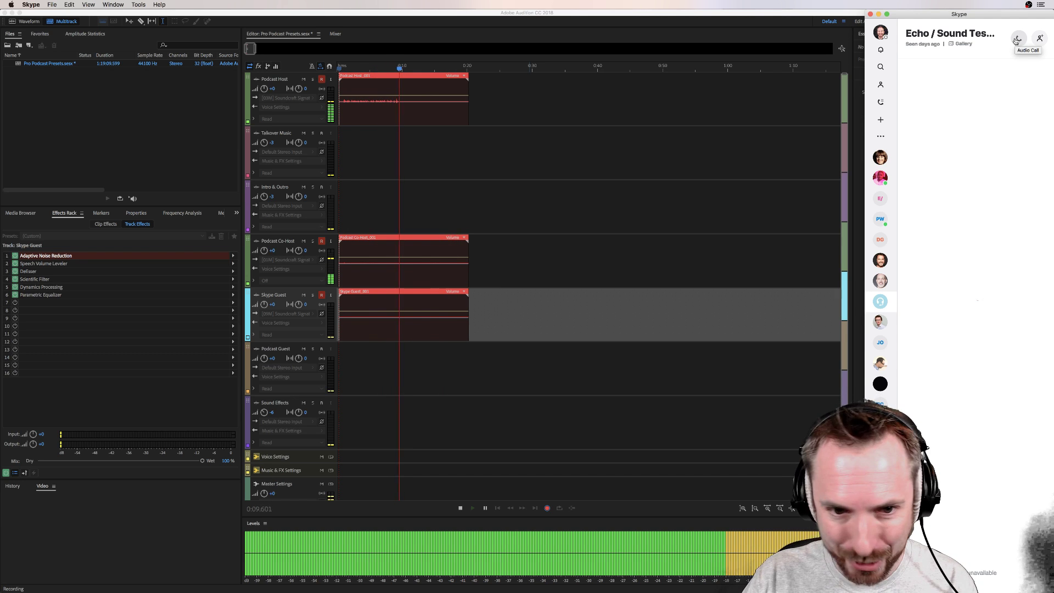
left_click(1017, 39)
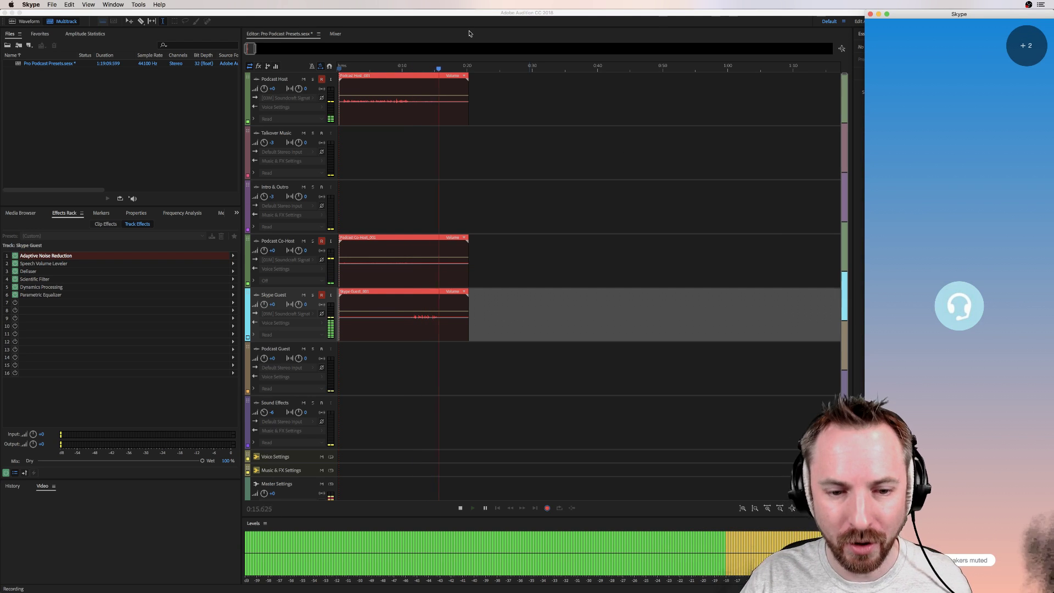
left_click(471, 34)
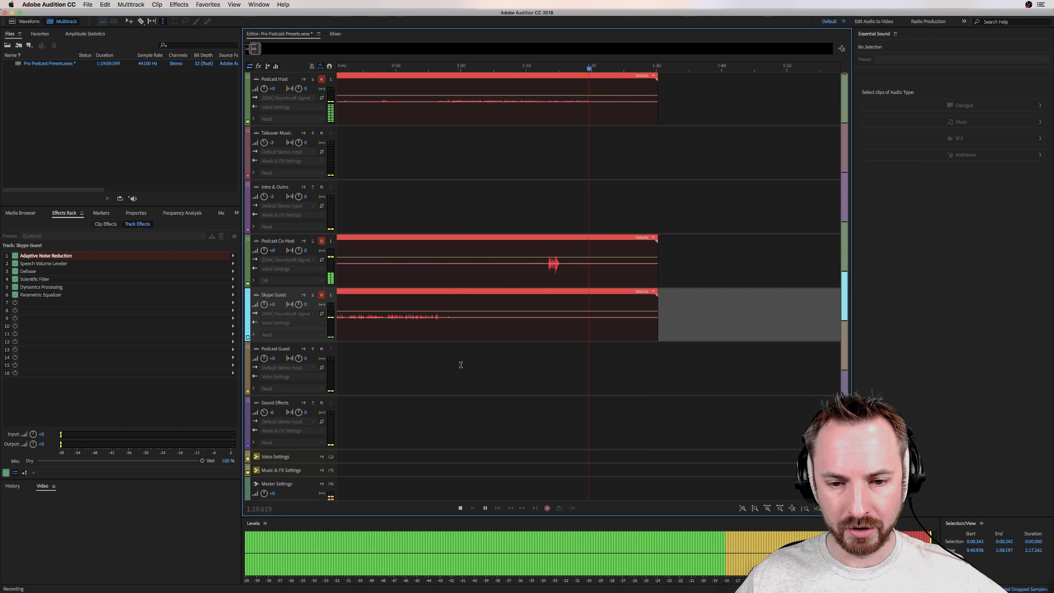
key("space")
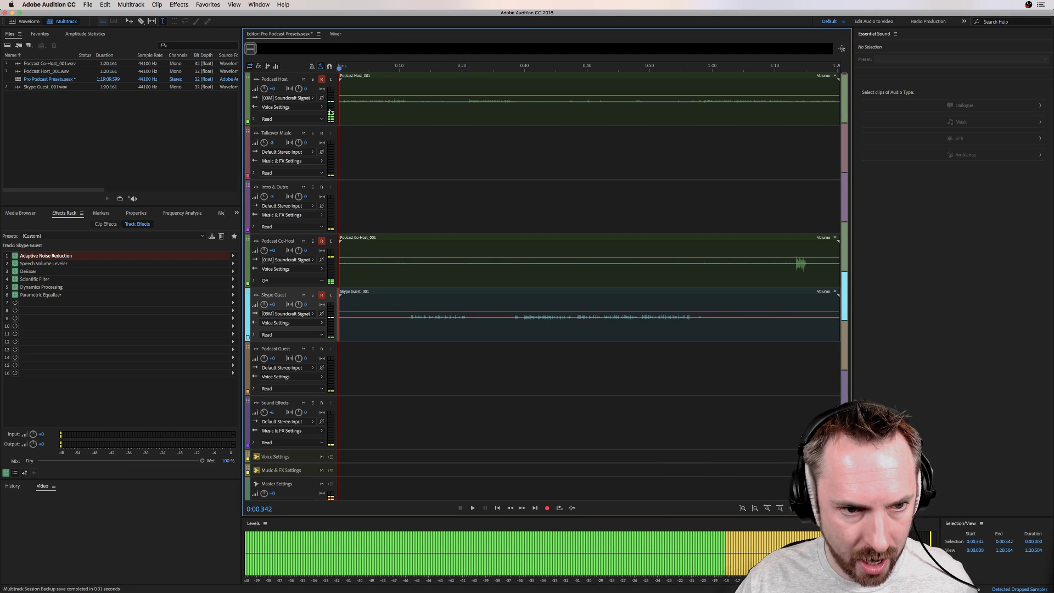
- Disarm recording on the Podcast Host, Podcast Co-Host and Skype Guest tracks
left_click(322, 79)
left_click(321, 241)
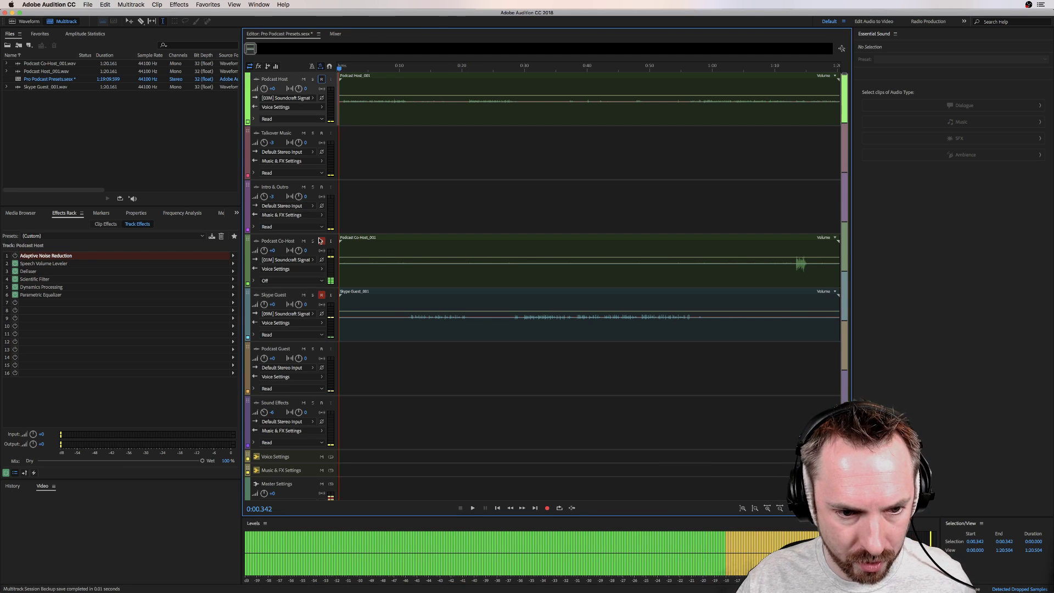
left_click(322, 295)
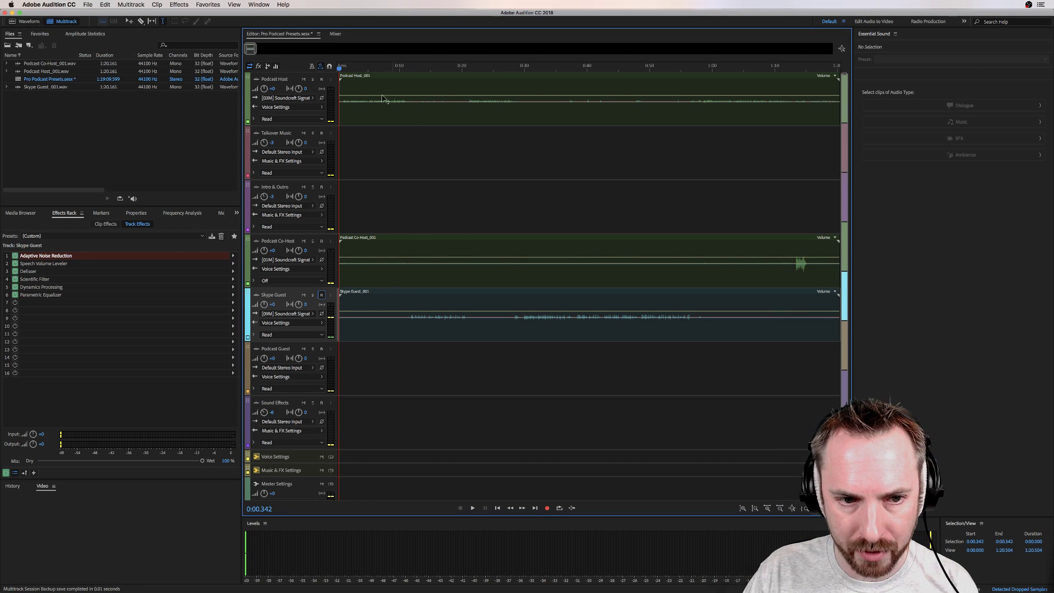
- Play back the recorded tracks from about 0:01 and stop playback
left_click(344, 68)
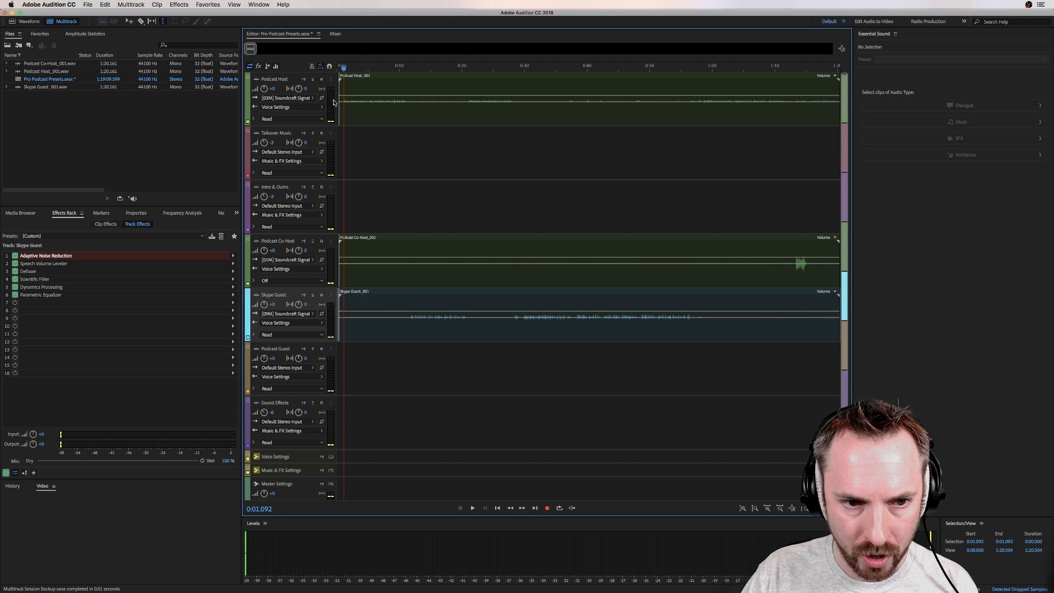
key("space")
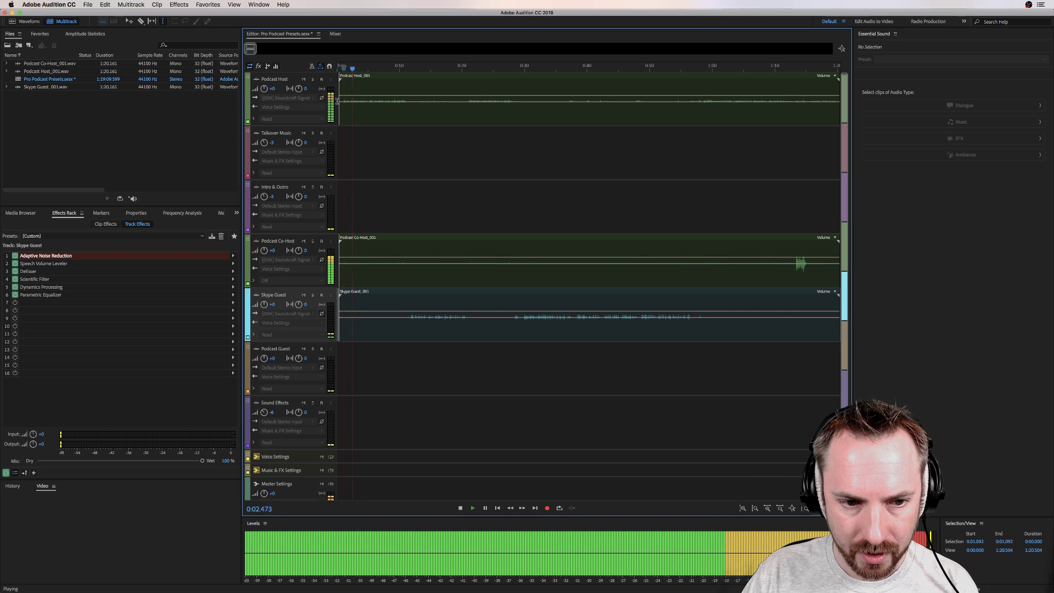
key("space")
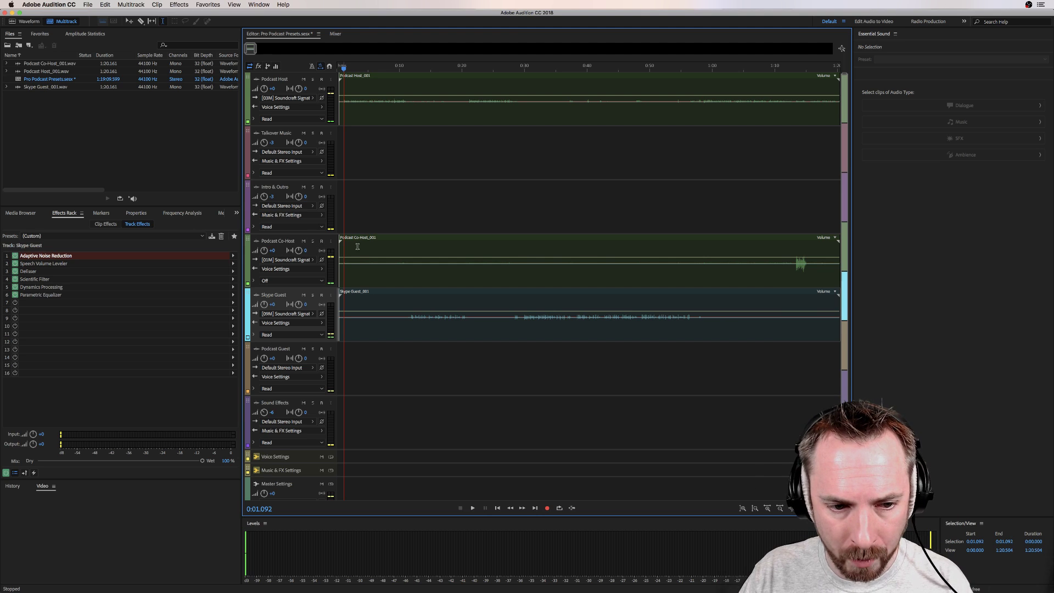
- Remove the Podcast Co-Host audio from the start to about 1:13 and play the session from near the beginning
left_click_drag(796, 268, 333, 272)
left_click(348, 115)
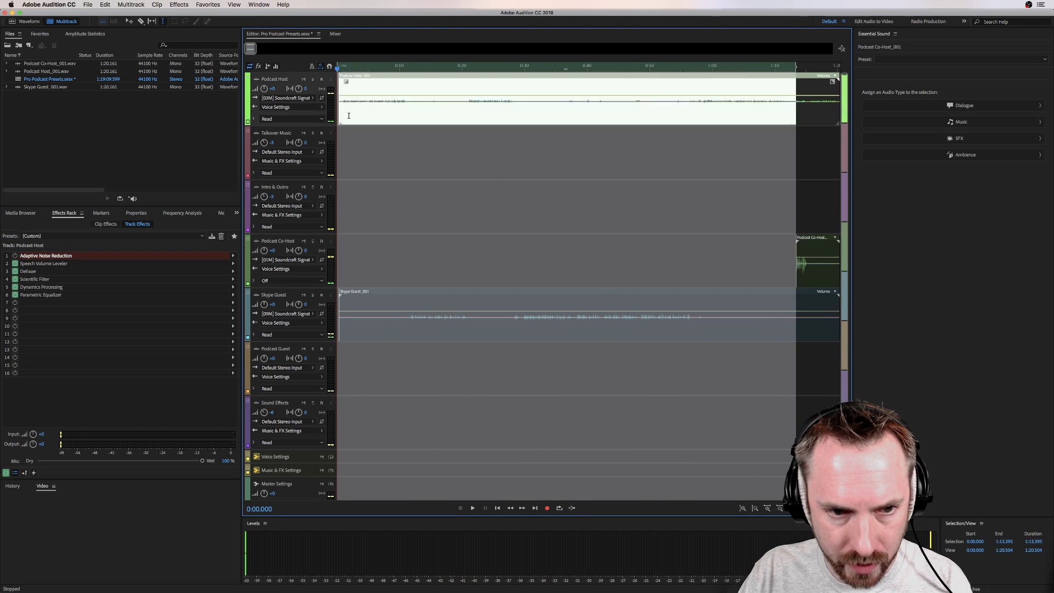
left_click(342, 133)
key("space")
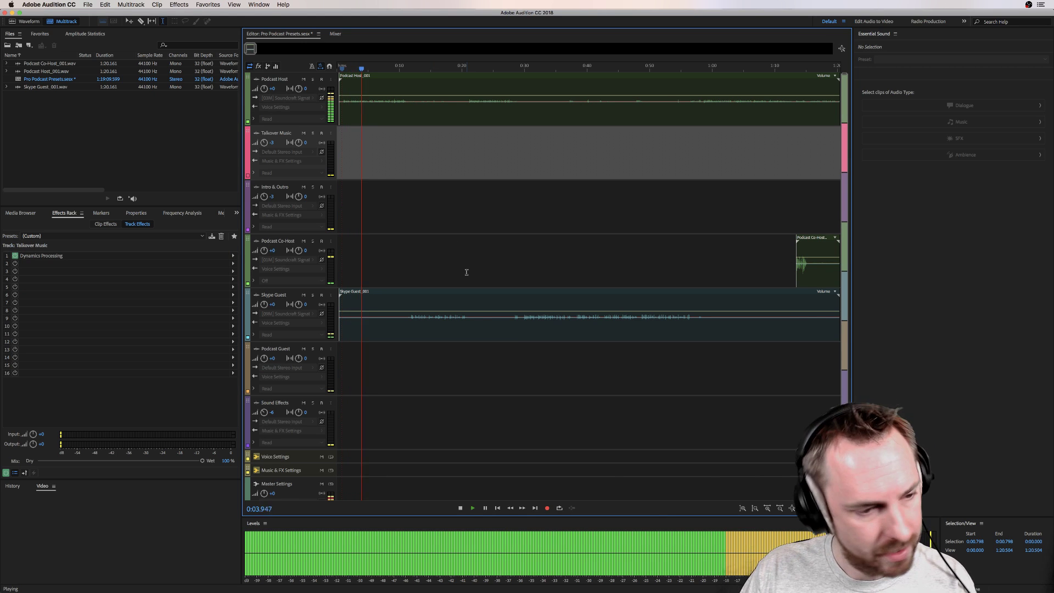
- Play back the session from about 0:11 and again from about 1:12, stopping playback each time
key("space")
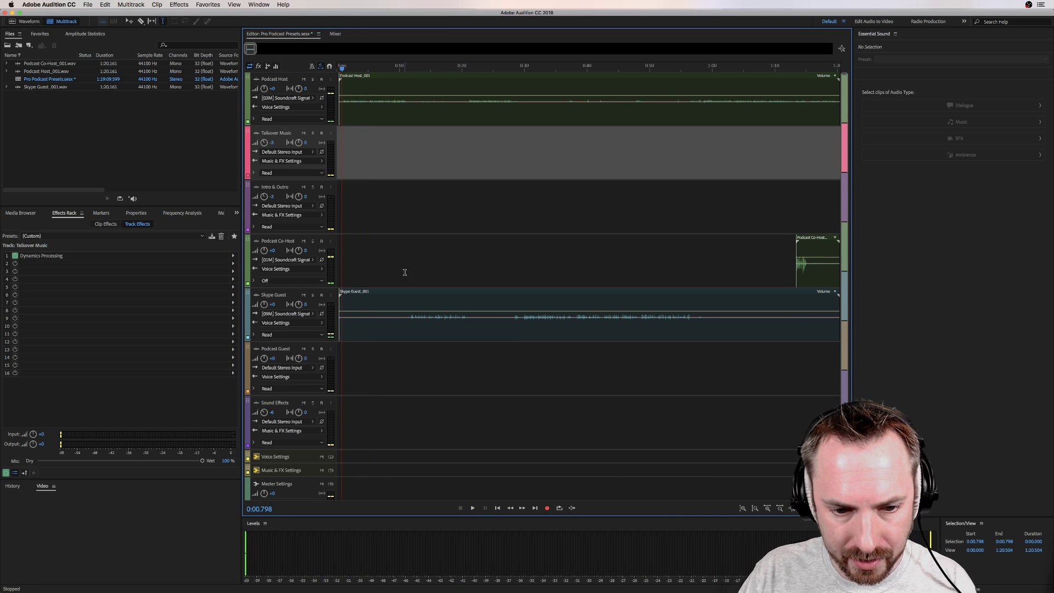
left_click(406, 268)
left_click(408, 266)
key("space")
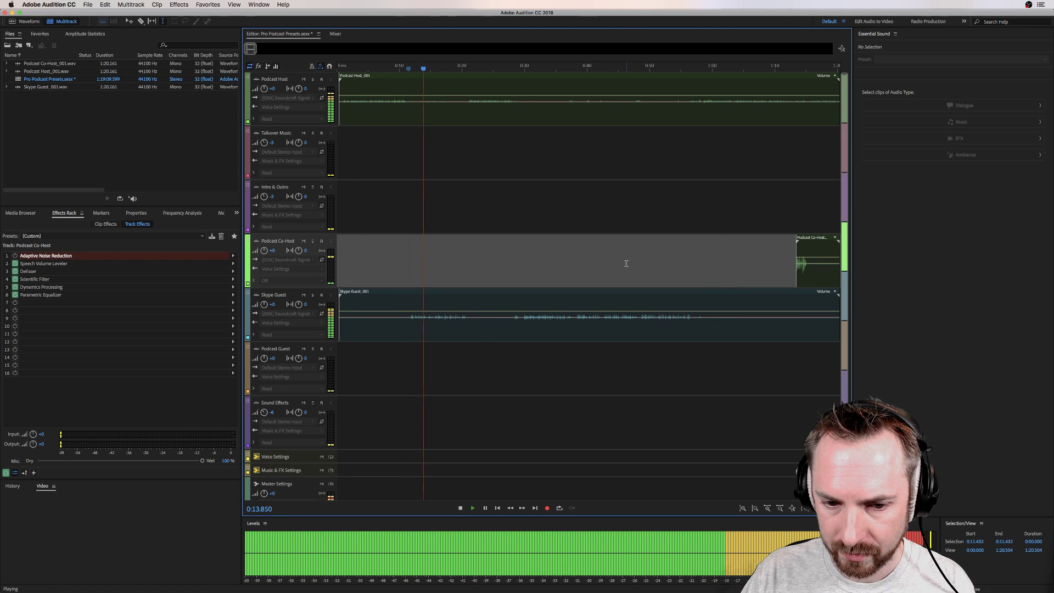
key("space")
left_click(788, 181)
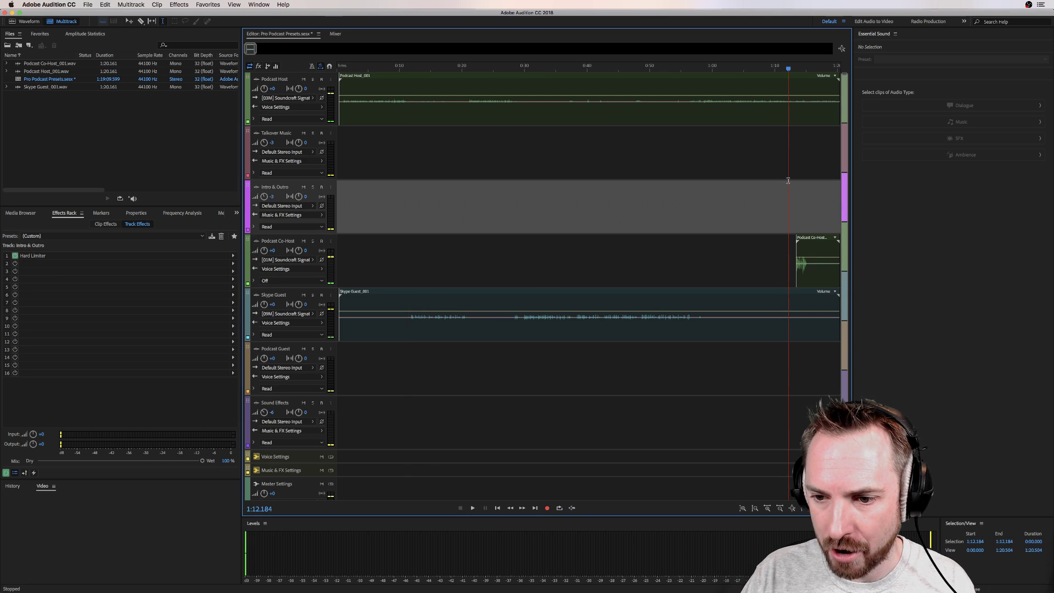
key("space")
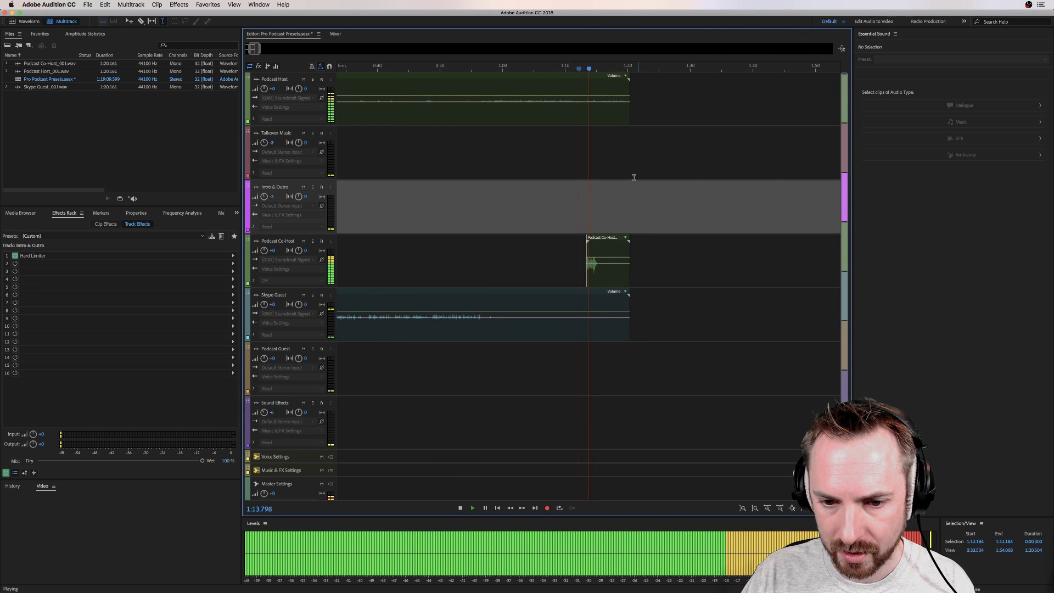
key("space")
- Solo the Podcast Co-Host track, play it twice from about 1:13, and stop playback
left_click(313, 240)
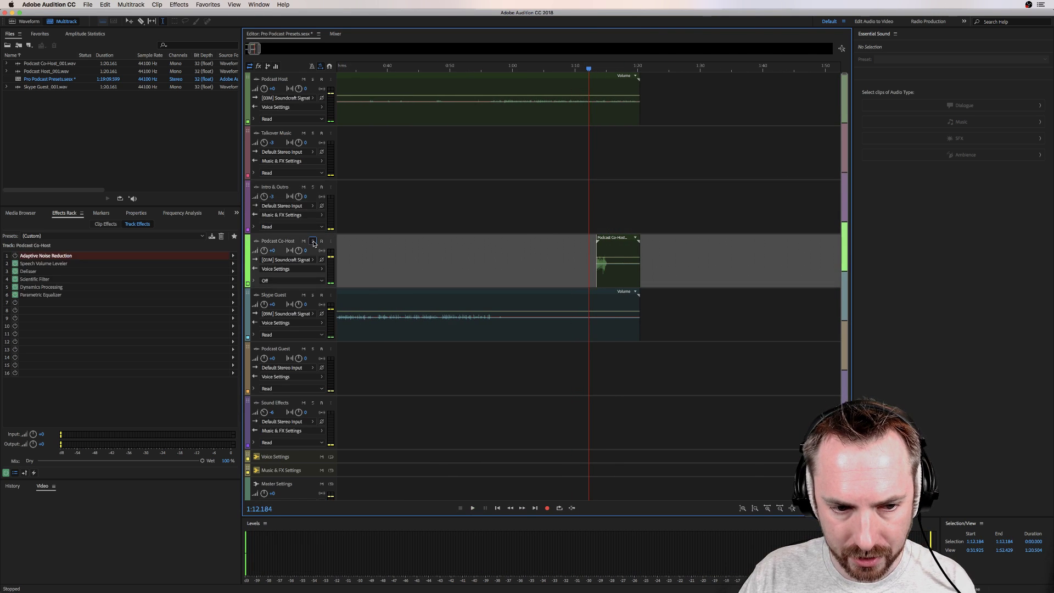
left_click(592, 248)
key("space")
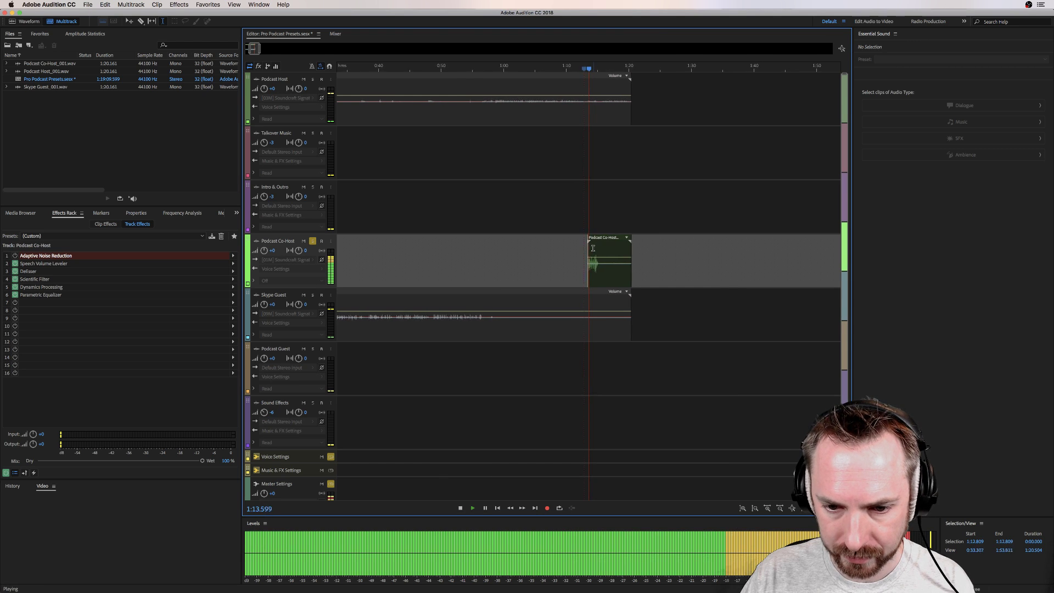
key("space")
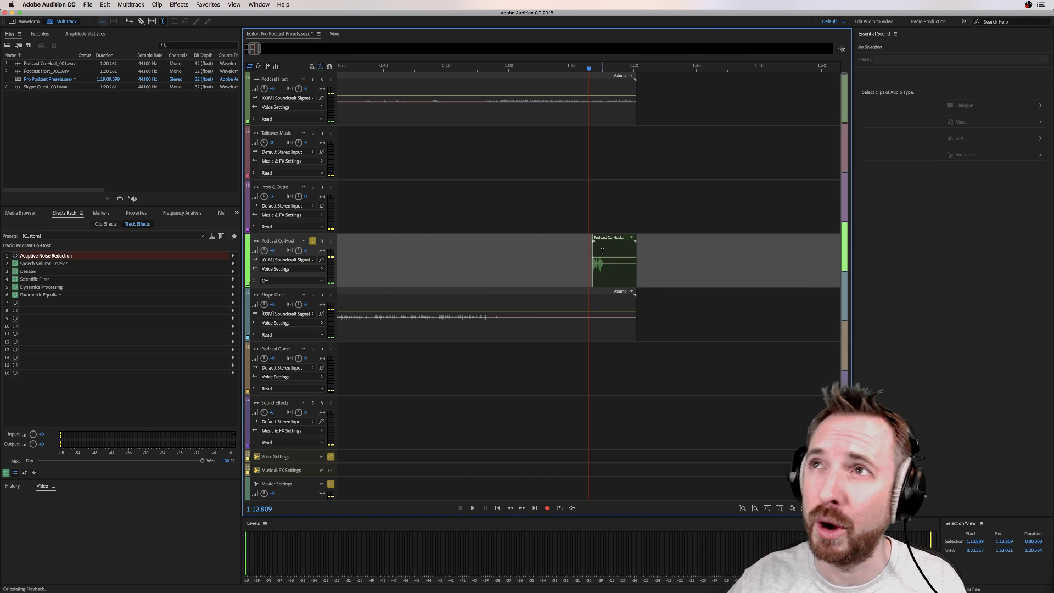
key("space")
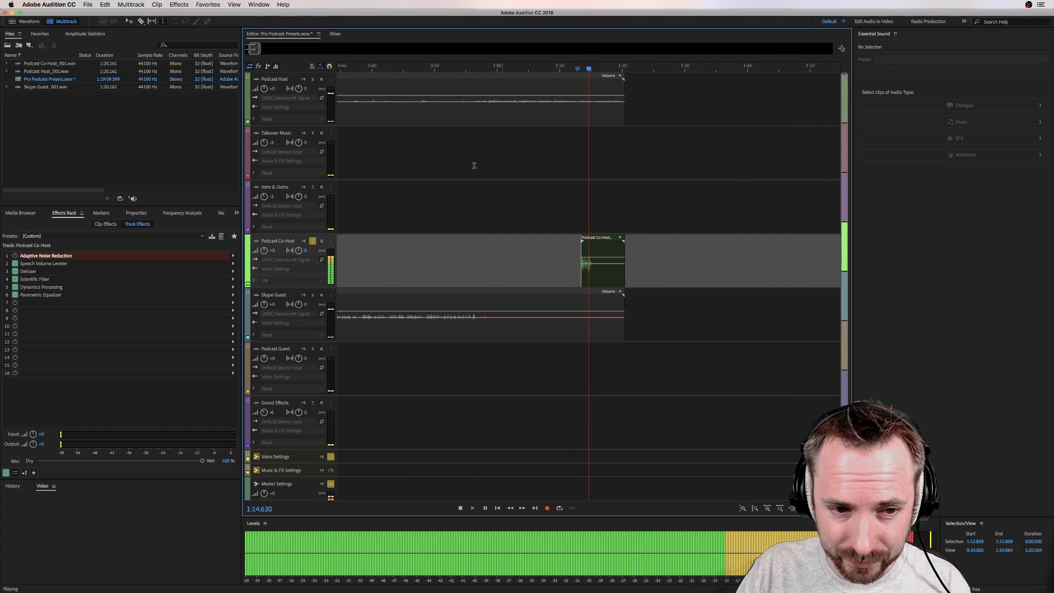
key("space")
- Solo the Podcast Host track instead of Podcast Co-Host and play briefly from about 0:48
left_click(312, 79)
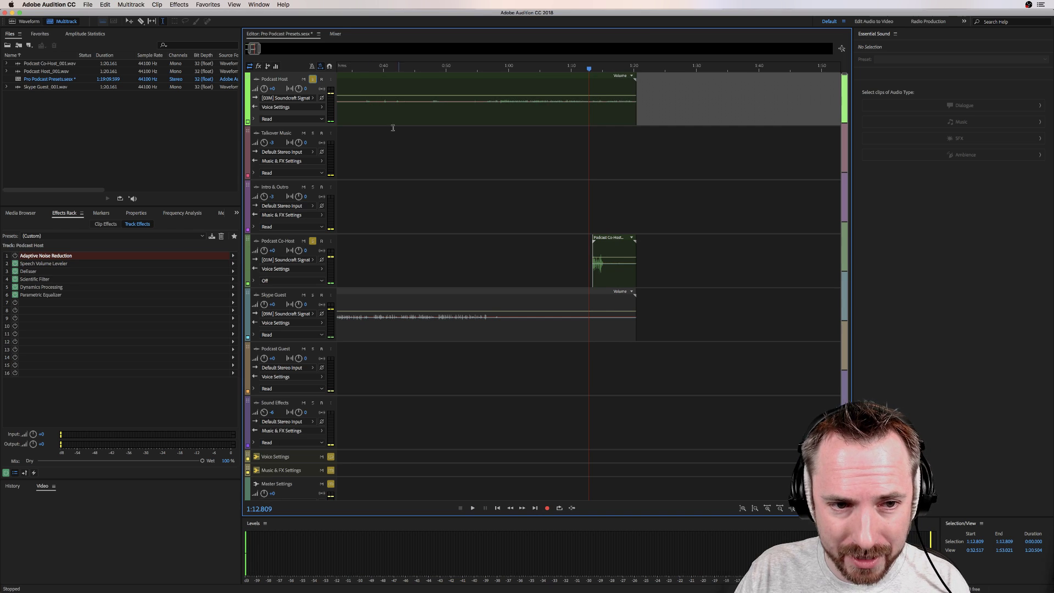
left_click(314, 241)
left_click(432, 133)
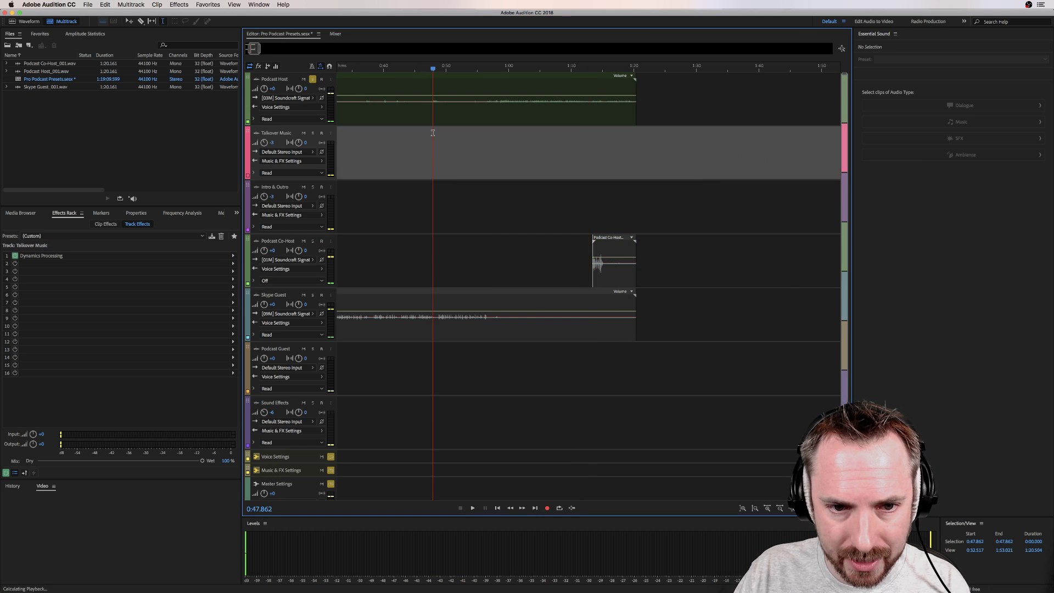
key("space")
key("space")
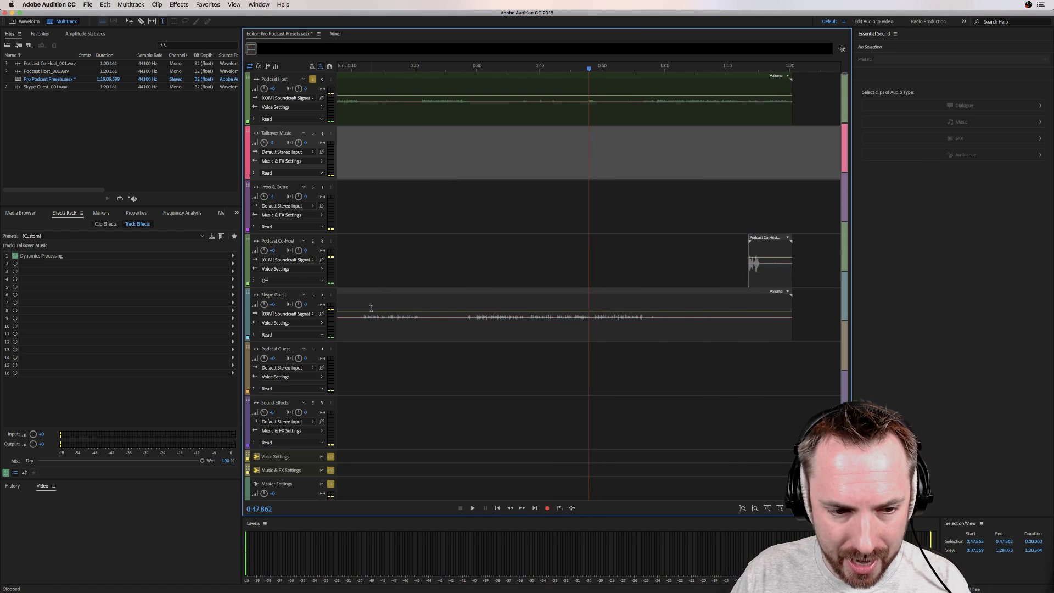
- Delete the silent Skype Guest audio from about 0:21 to 0:28
scroll(371, 308, "left", 5)
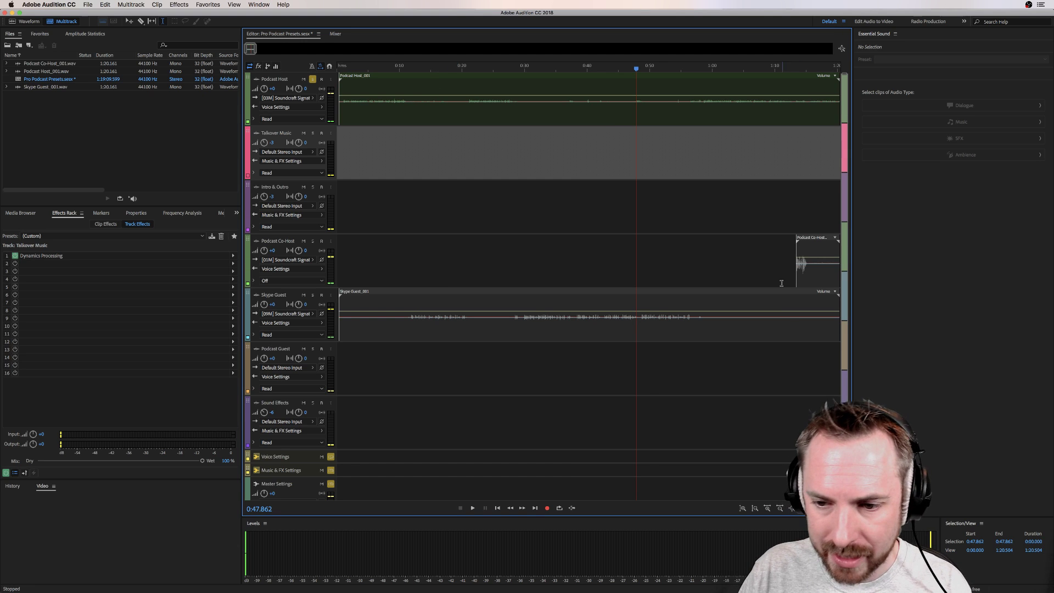
left_click(649, 262)
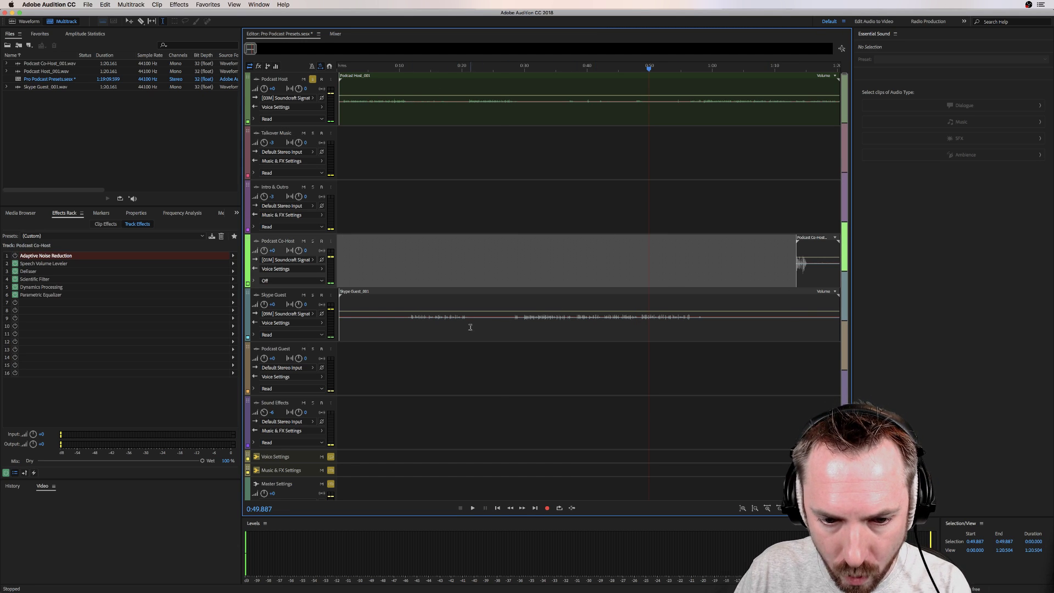
left_click_drag(466, 327, 513, 327)
key("Delete")
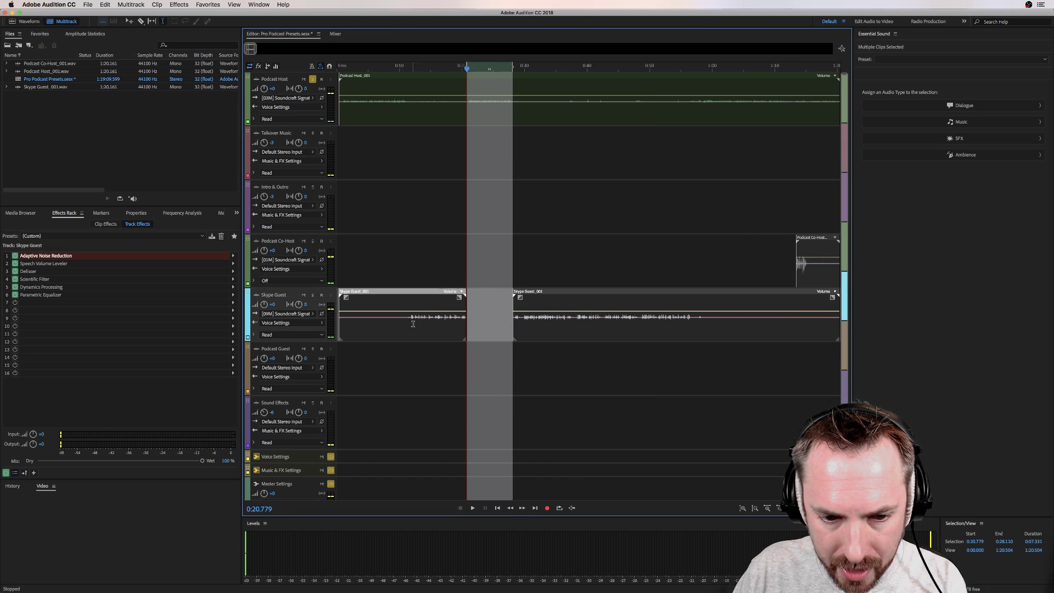
- Delete the Skype Guest audio before about 0:11 and add short fades to both ends of the first remaining clip
left_click_drag(405, 328, 305, 320)
key("Delete")
left_click(425, 296)
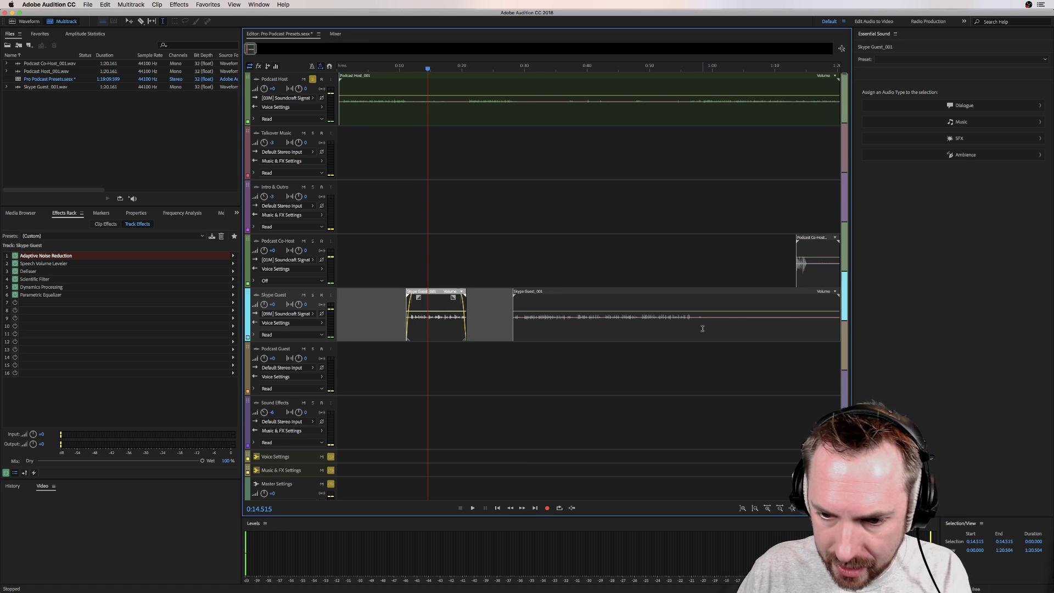
- Delete the Skype Guest audio after about 0:58 and add short fades to both ends of the second clip
left_click_drag(702, 328, 730, 331)
key("Delete")
left_click(765, 331)
key("Delete")
left_click_drag(569, 306, 567, 305)
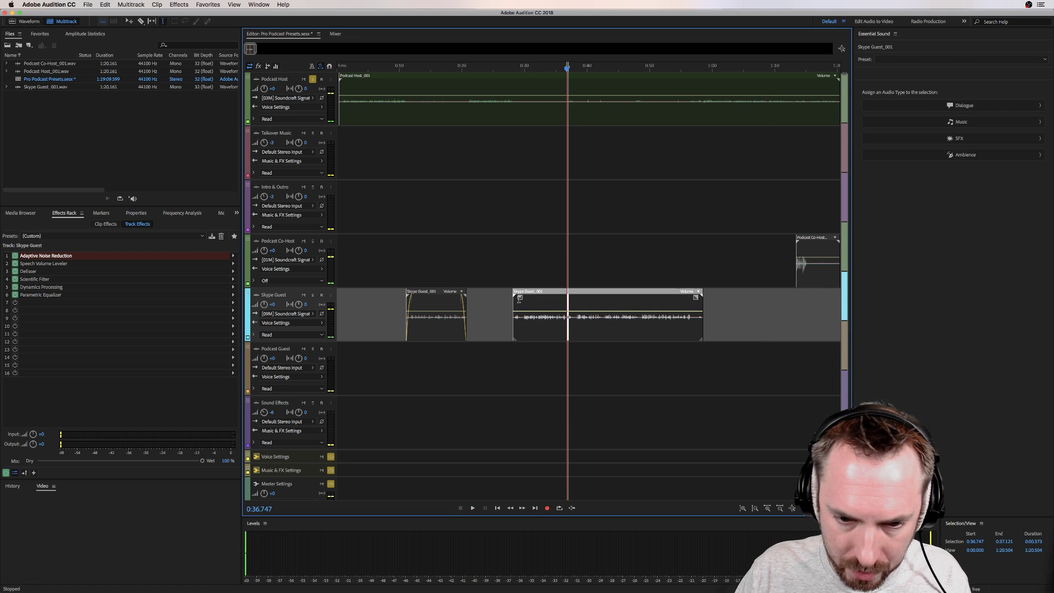
left_click(525, 255)
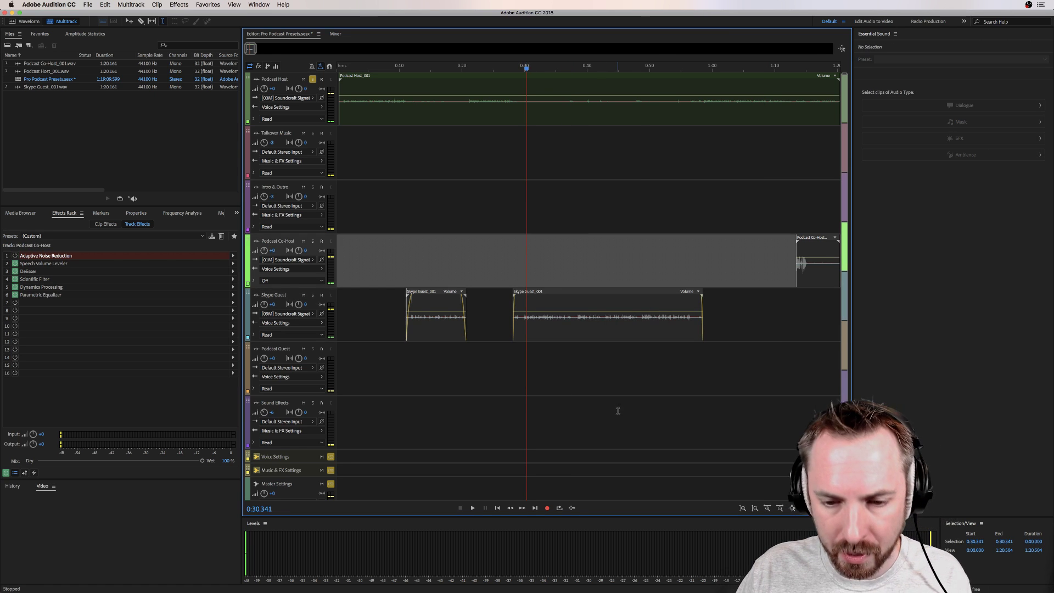
- Open the second Skype Guest clip in the waveform editor, show the whole file, and listen from about 0:23 and 0:28
double_click(574, 320)
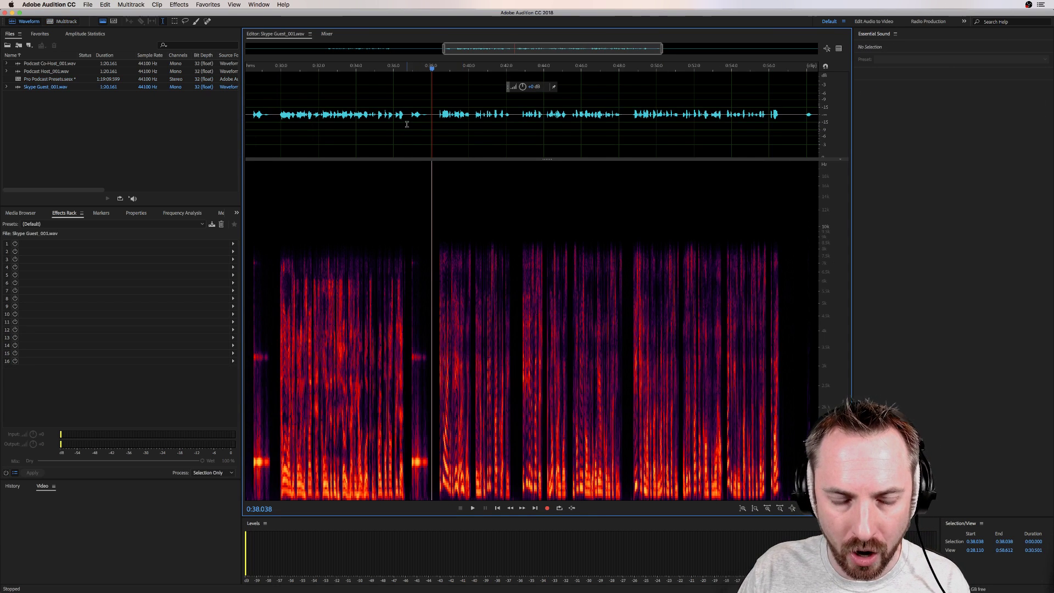
key("backslash")
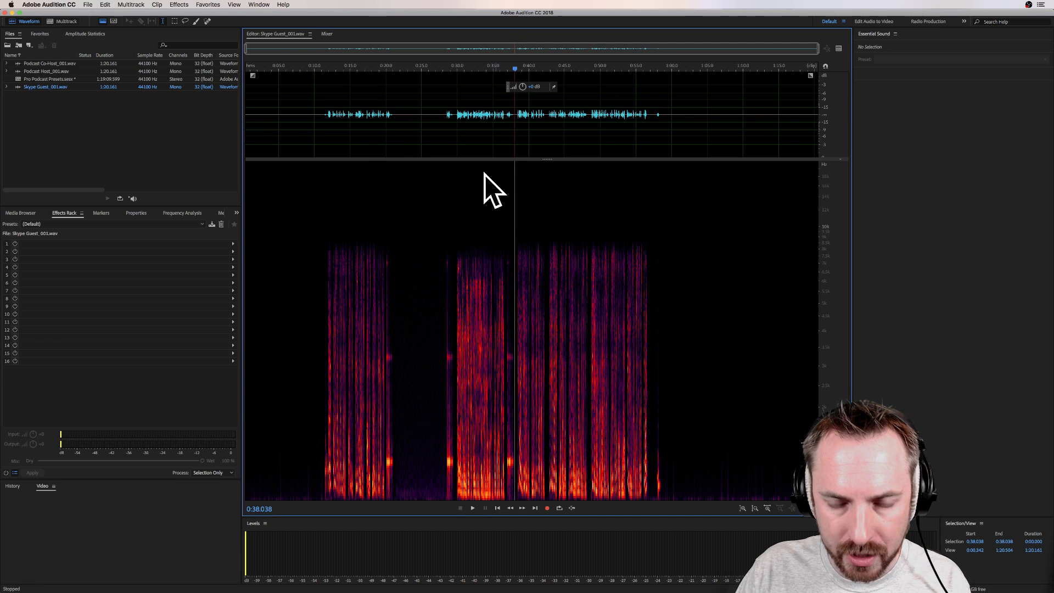
left_click(407, 115)
key("space")
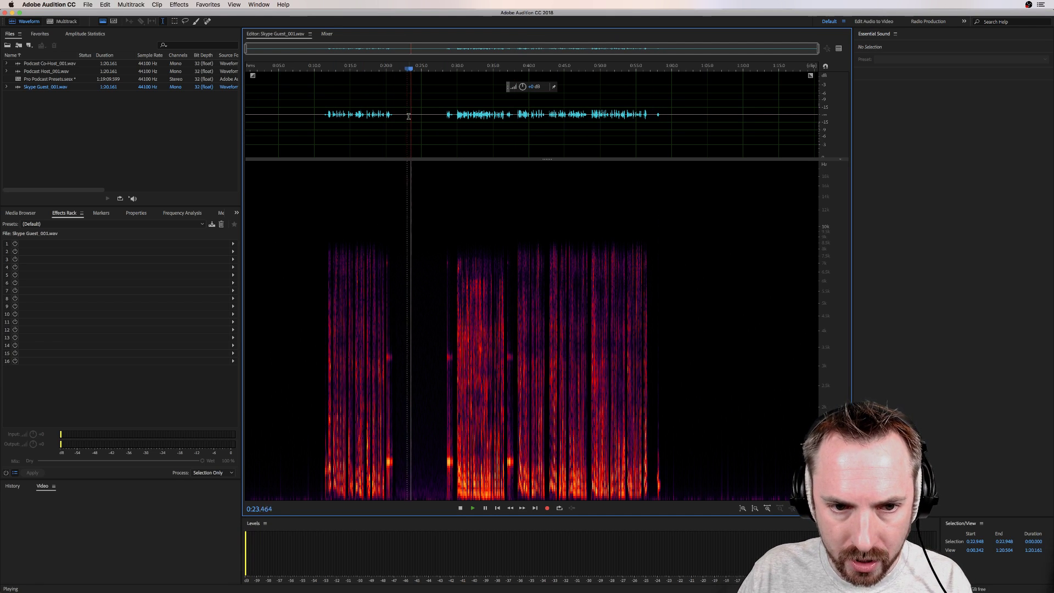
left_click(445, 118)
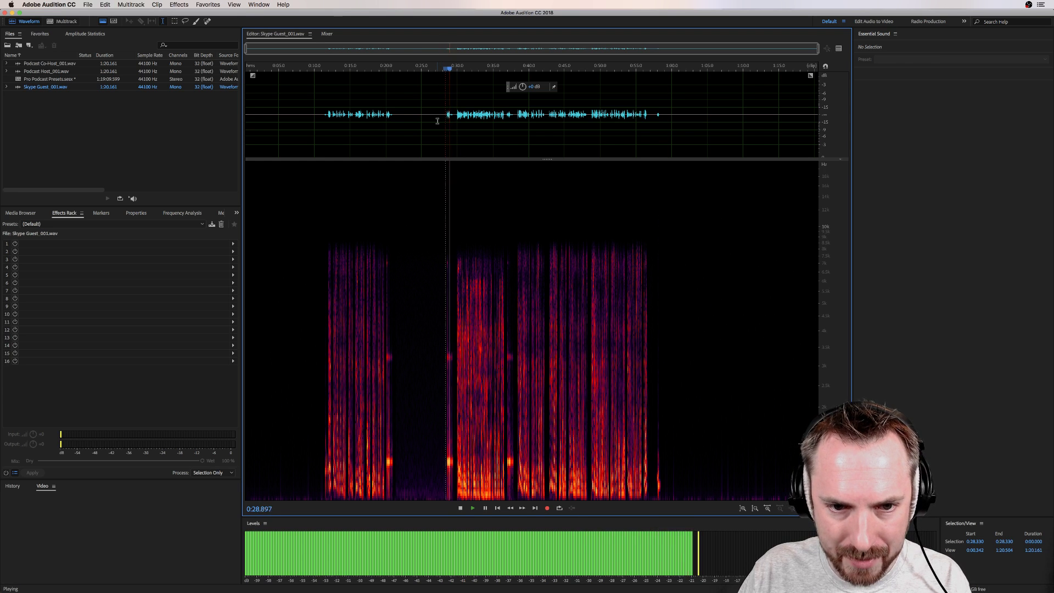
key("space")
- Normalize the whole Skype Guest recording to -0.1 dB and return to the multitrack session
left_click(208, 4)
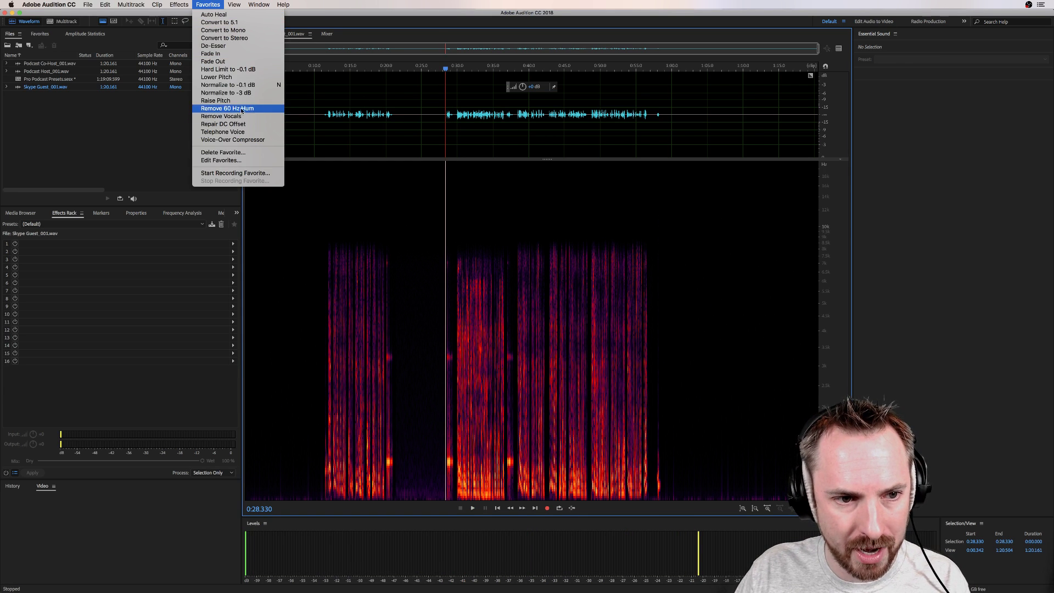
left_click(244, 86)
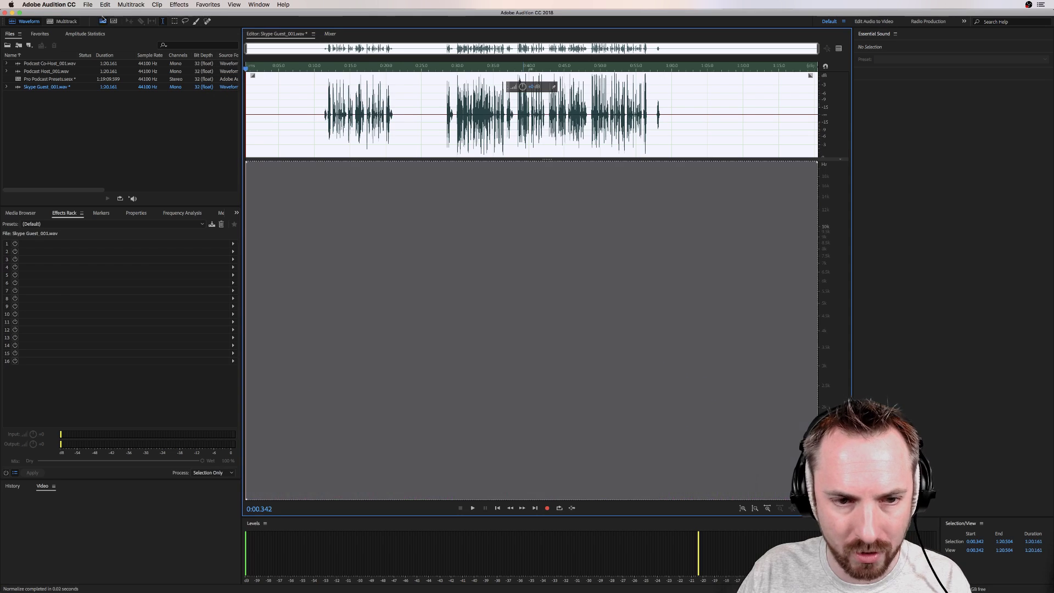
left_click(67, 21)
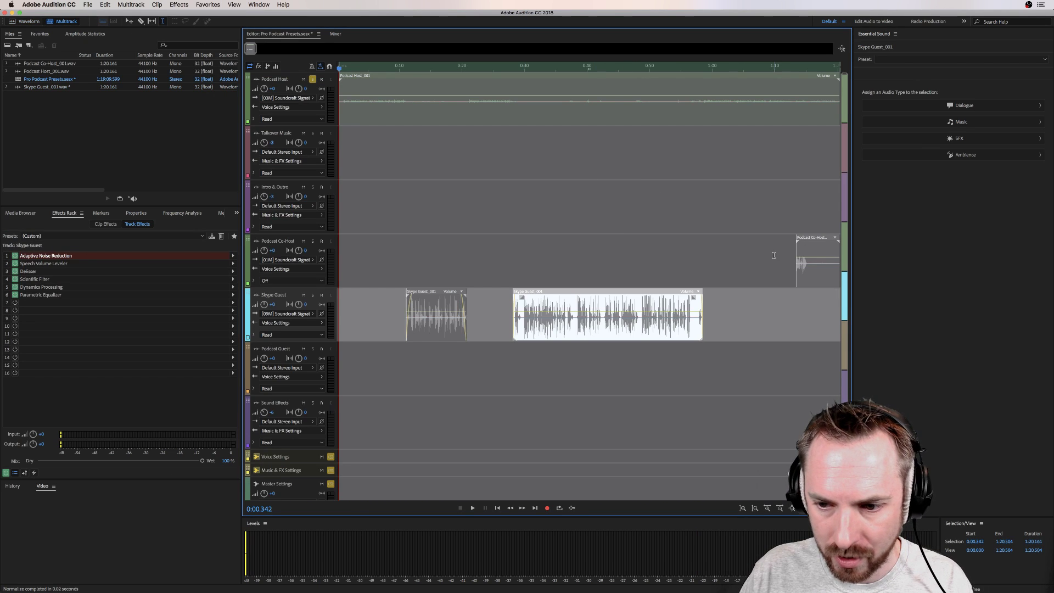
- Open the Podcast Co-Host recording in the waveform editor and examine the quiet microphone bleed across the whole file
double_click(799, 271)
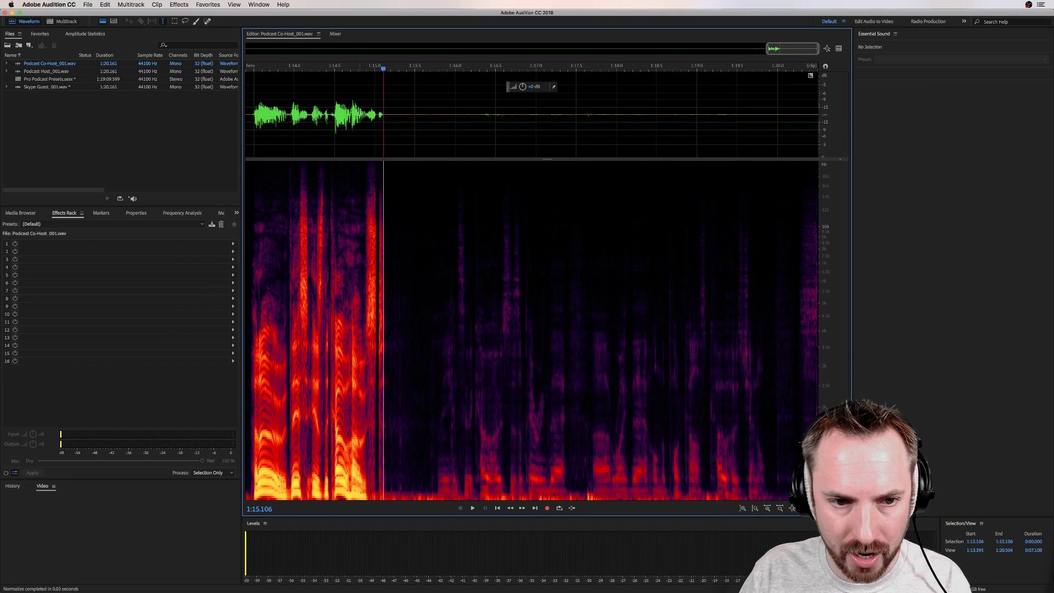
key("backslash")
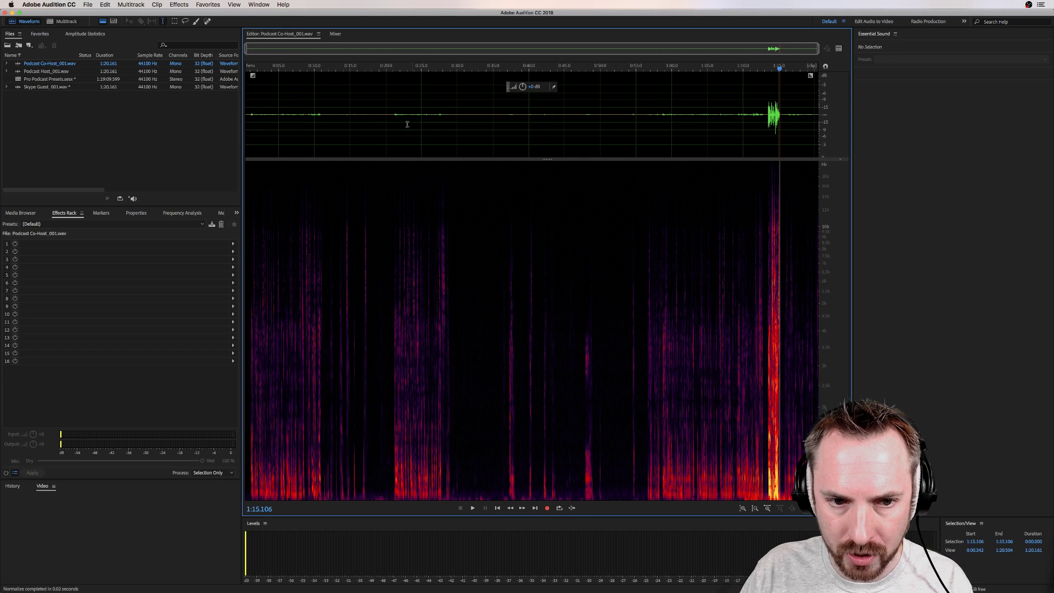
left_click(391, 115)
left_click(400, 115)
left_click(426, 114)
left_click(443, 114)
left_click(505, 115)
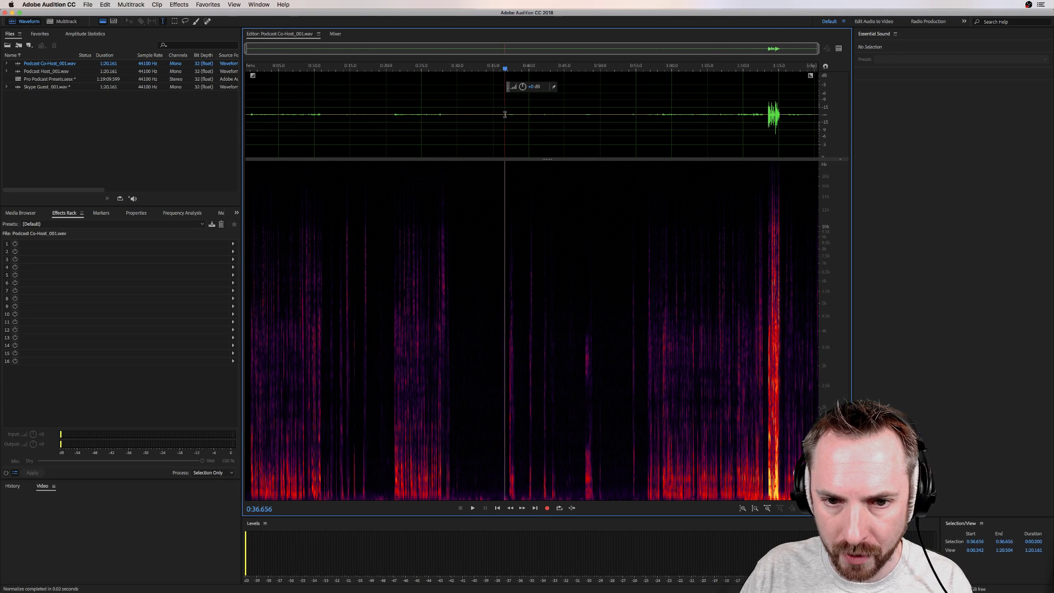
left_click(522, 115)
left_click(648, 116)
left_click(672, 116)
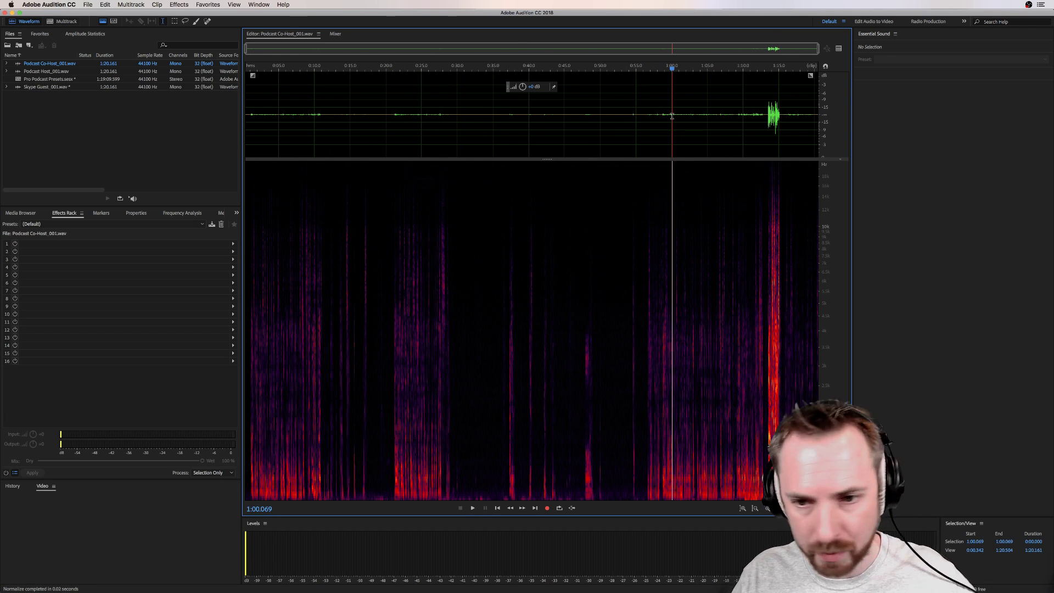
- Normalize the whole Podcast Co-Host recording to -0.1 dB and return to the multitrack session
left_click(454, 118)
key("super+a")
key("n")
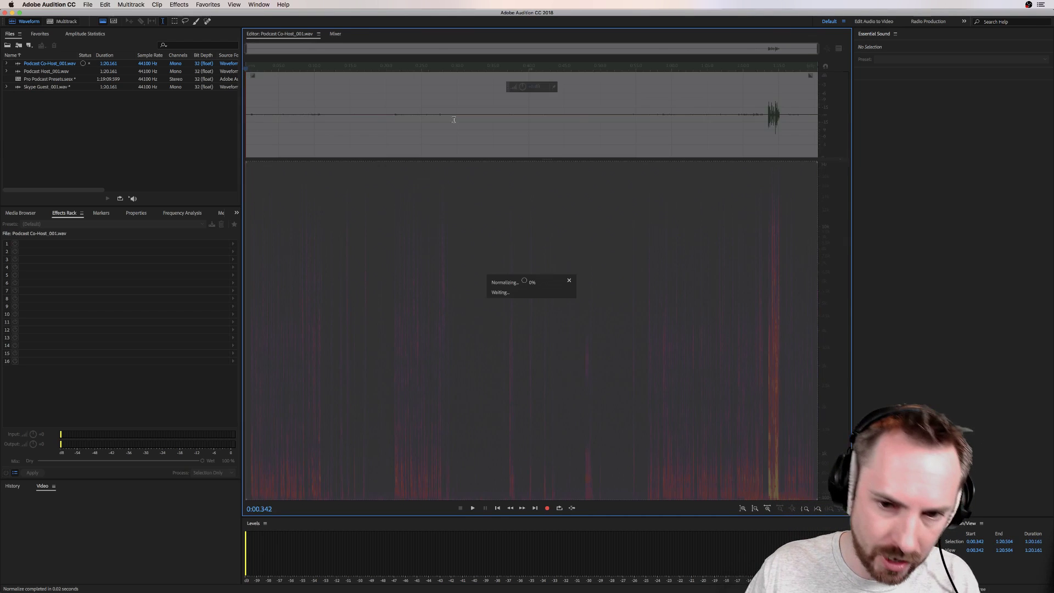
left_click(55, 21)
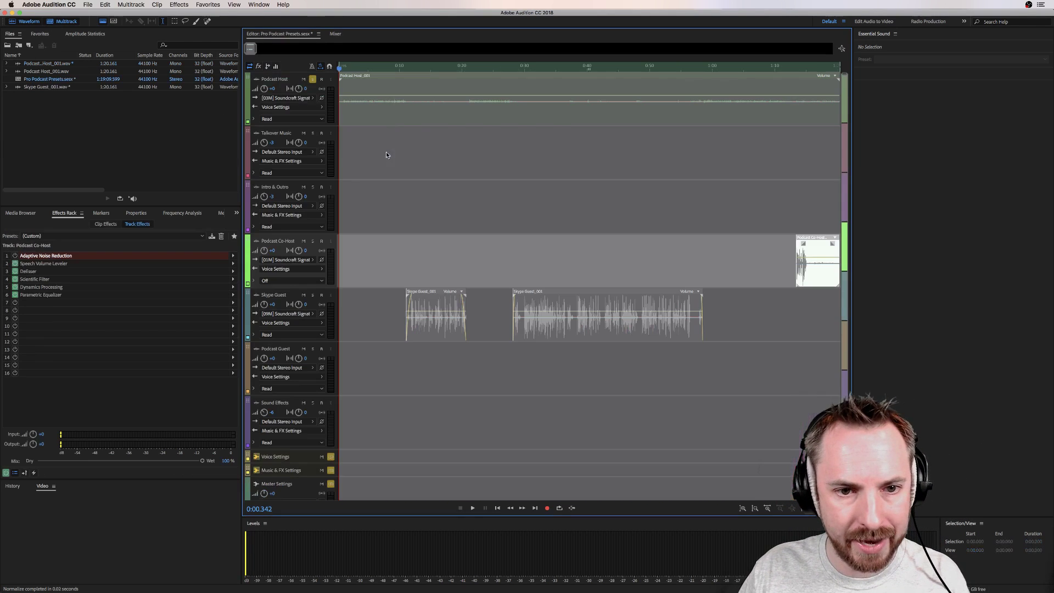
- Open the Podcast Host recording, normalize the whole file to -0.1 dB, and return to the multitrack session
double_click(395, 112)
key("super+a")
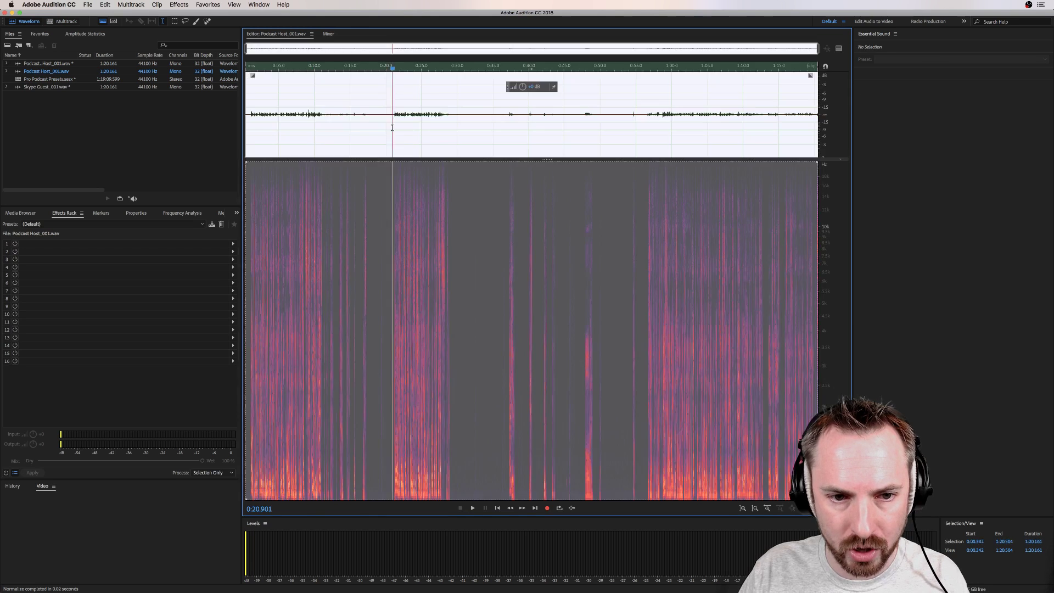
key("n")
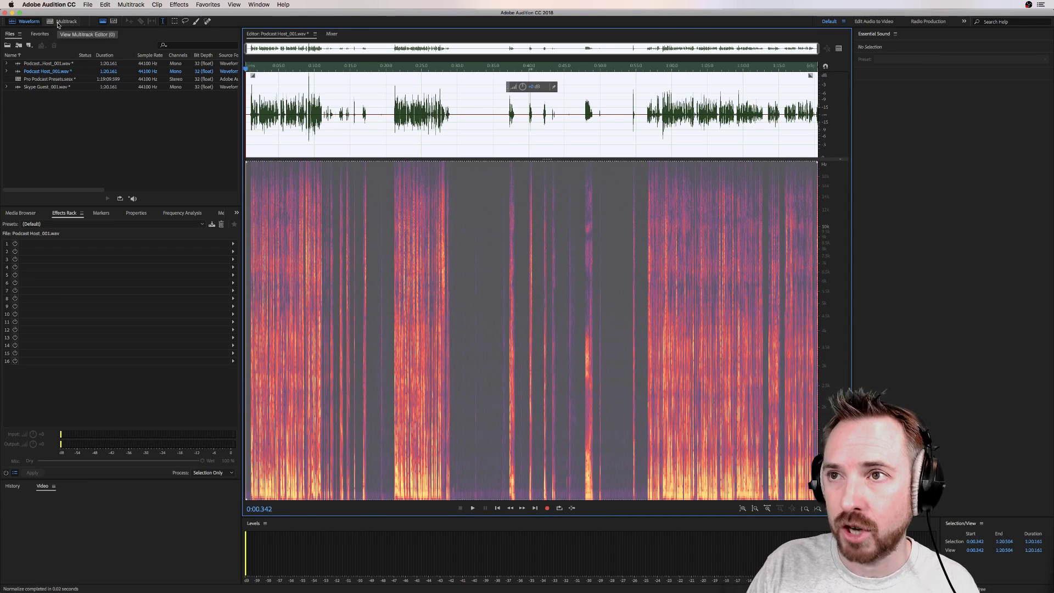
left_click(59, 23)
- Turn off solo on the Podcast Host track and select all clips in the session
left_click(450, 198)
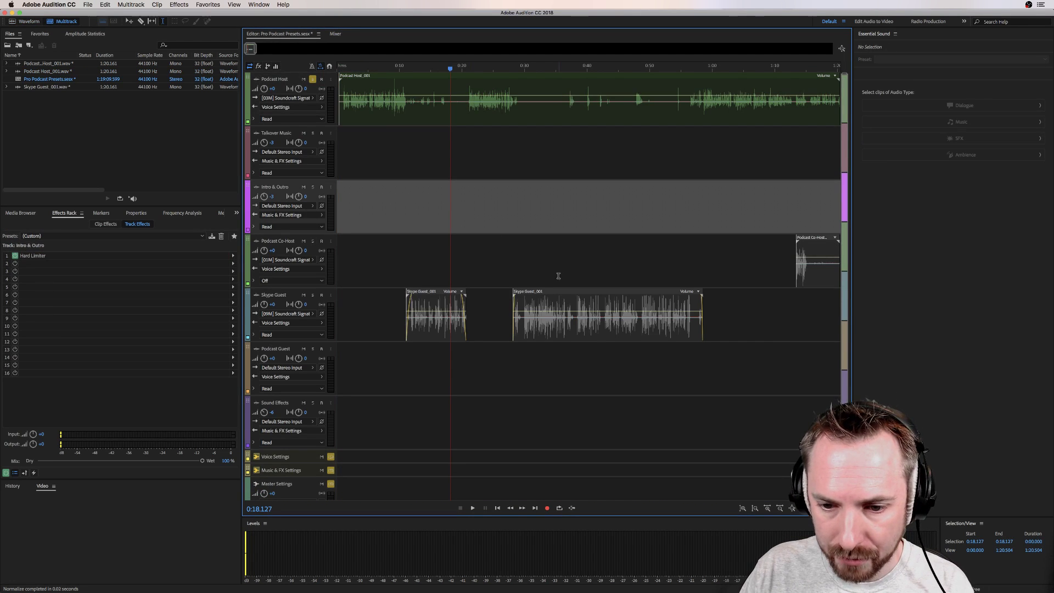
left_click(310, 80)
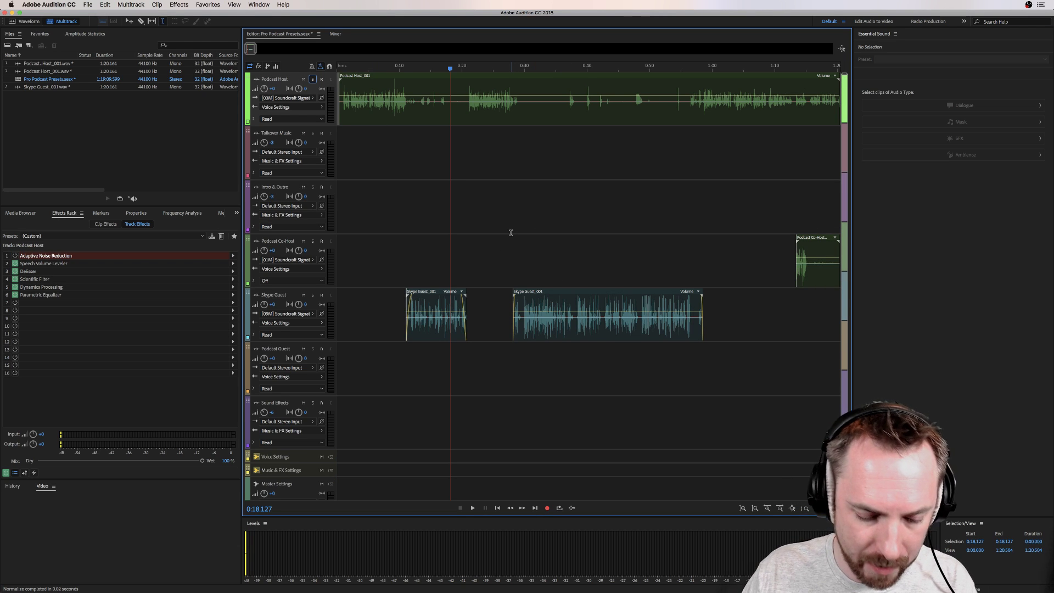
key("super+a")
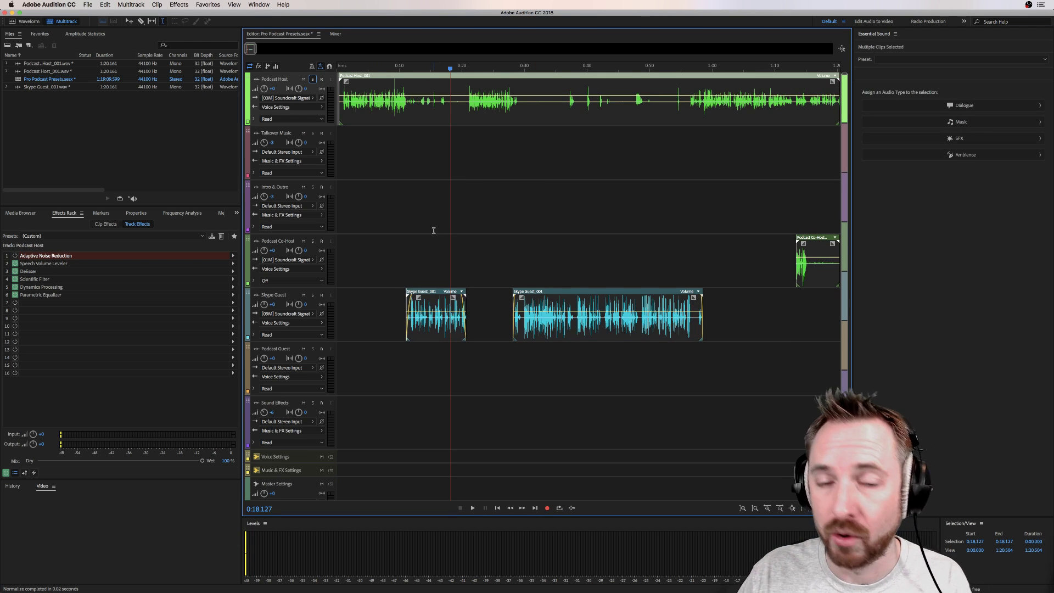
- Match the loudness of all selected clips to ITU-R BS.1770-3 with a -16 LUFS target and 0.1 LU tolerance
right_click(390, 109)
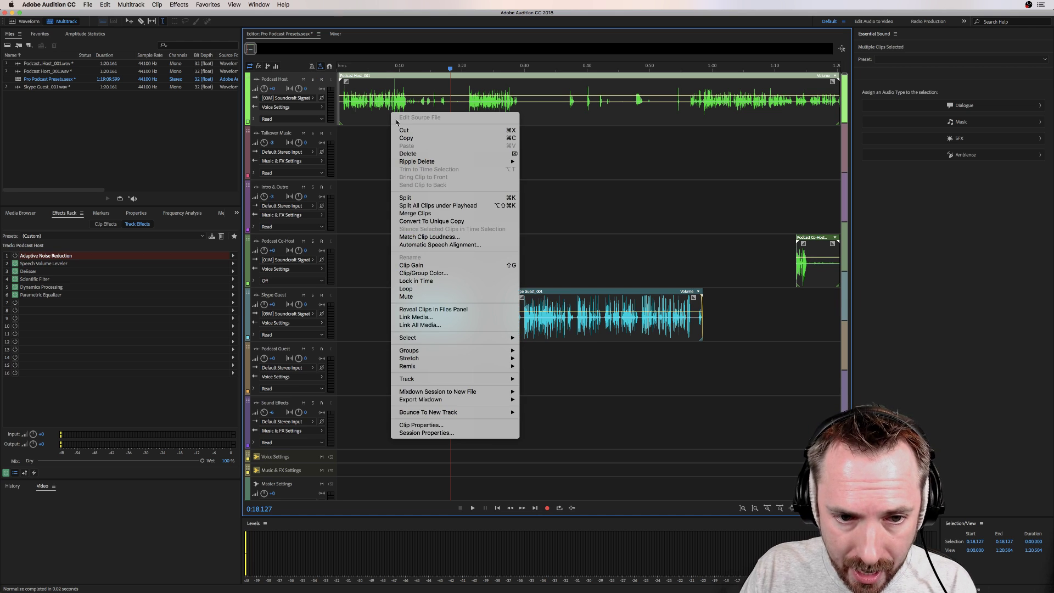
left_click(434, 237)
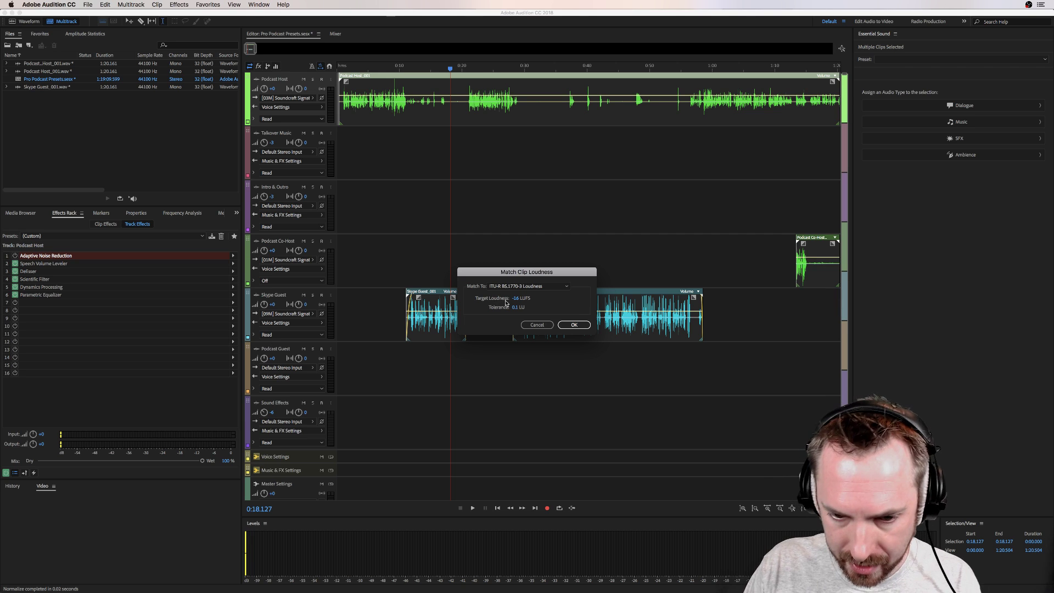
left_click(574, 325)
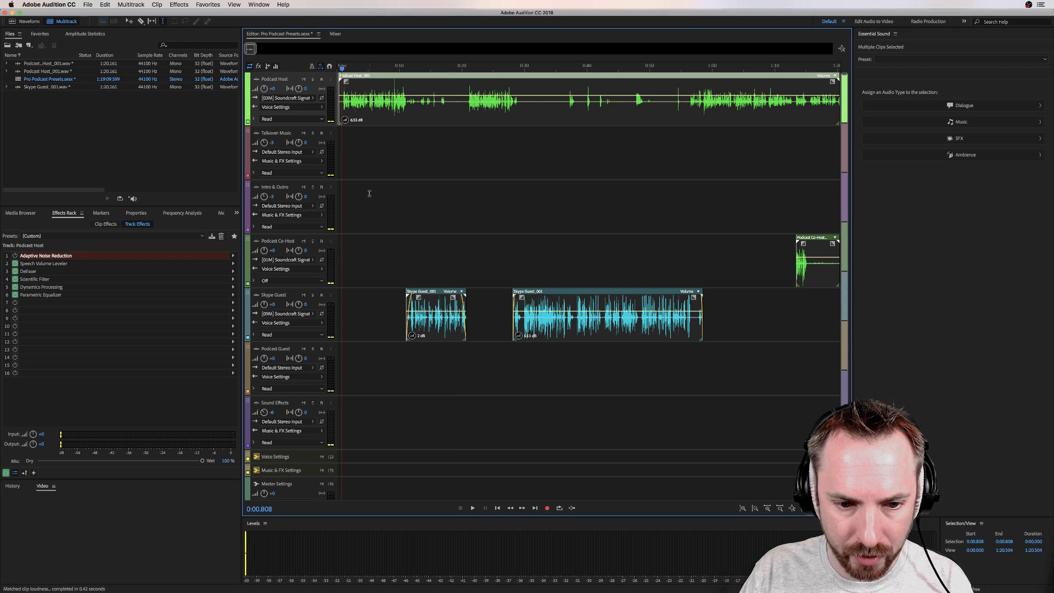
- Play the session from near the start and from about 0:11.5 to compare the host's and Skype guest's levels
key("space")
key("space")
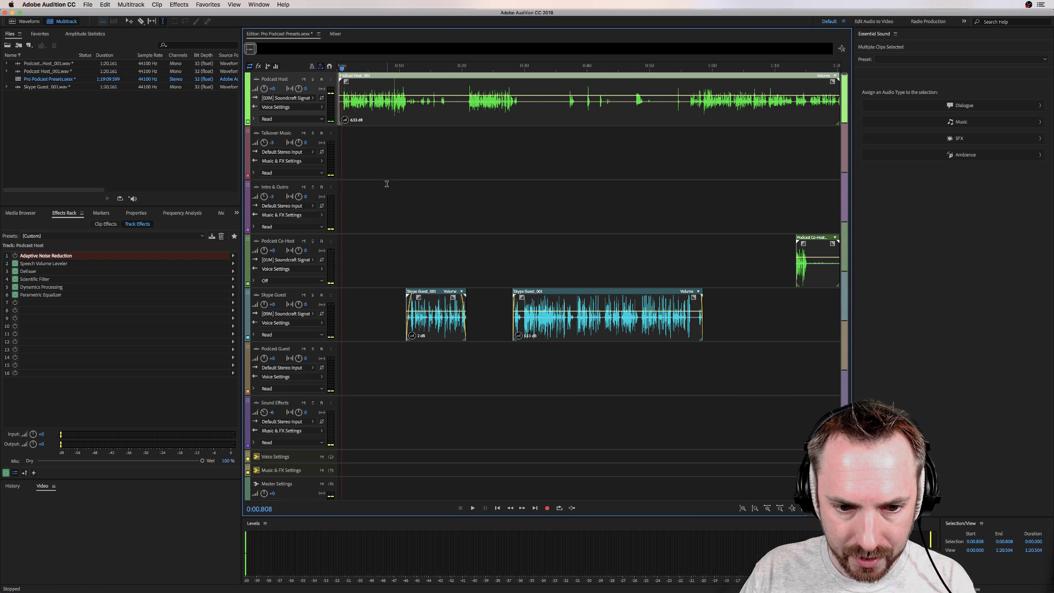
left_click(409, 171)
key("space")
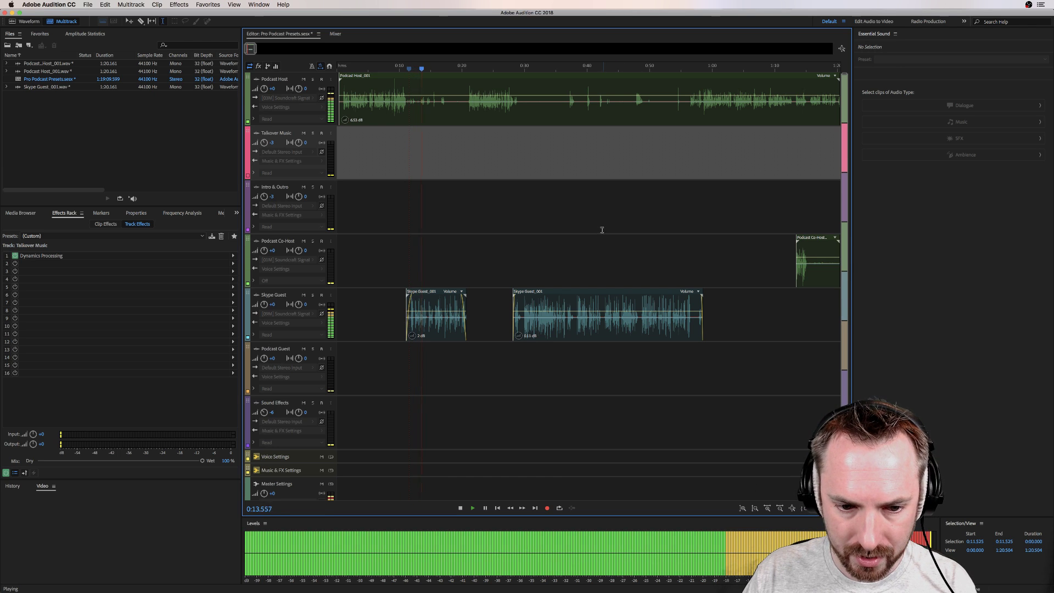
key("space")
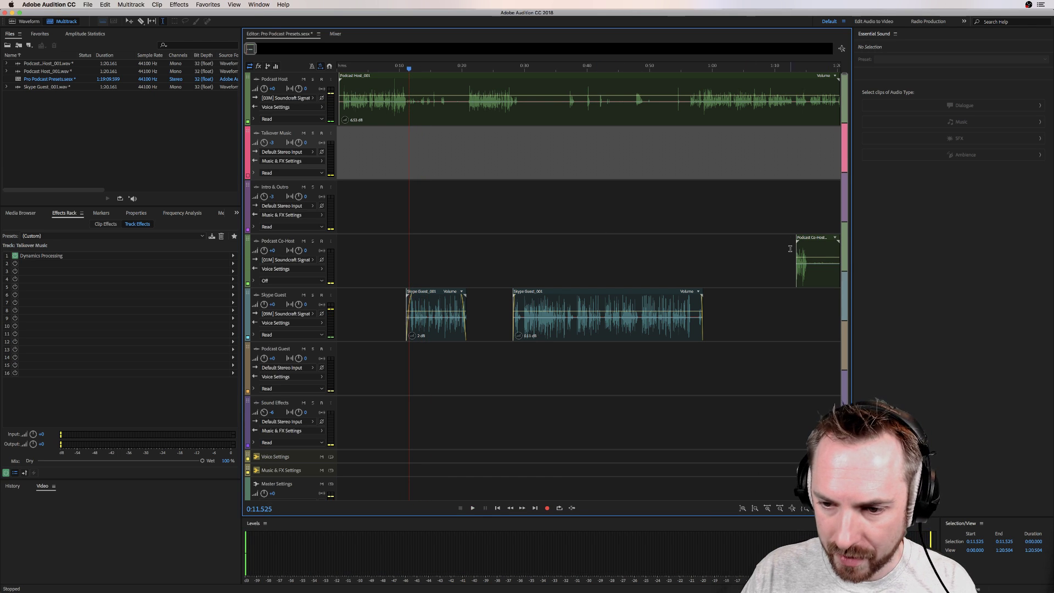
- Delete the Podcast Host section from about 1:13 to 1:15, where the co-host speaks
left_click(792, 219)
left_click_drag(793, 114, 809, 112)
key("Delete")
left_click(783, 211)
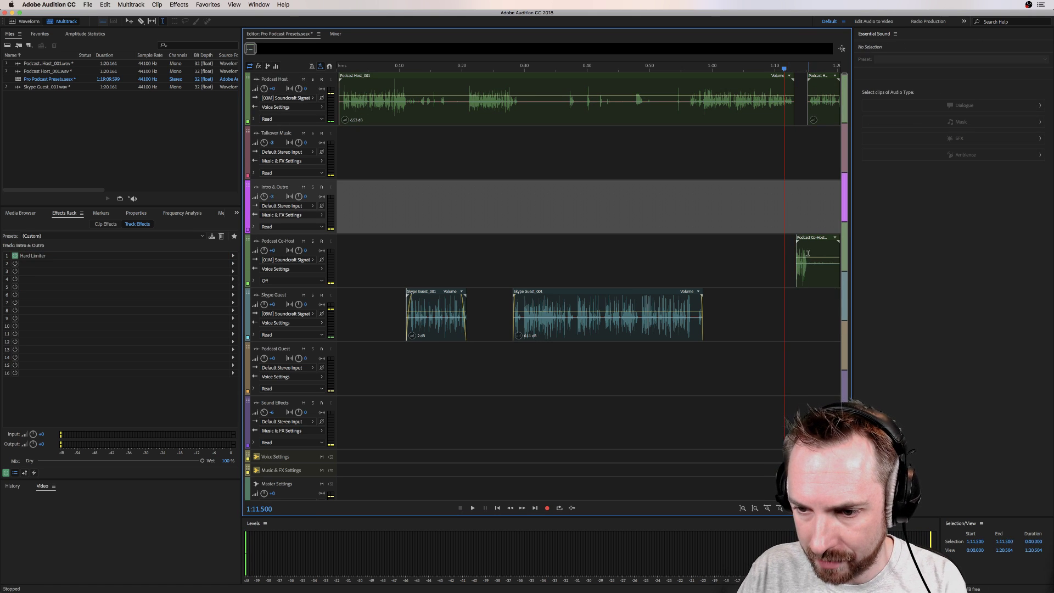
- Delete the rest of the Podcast Co-Host clip after the co-host's speech, from about 1:15 onward
left_click_drag(808, 253, 815, 253)
key("Delete")
left_click(787, 254)
left_click(824, 238)
key("Delete")
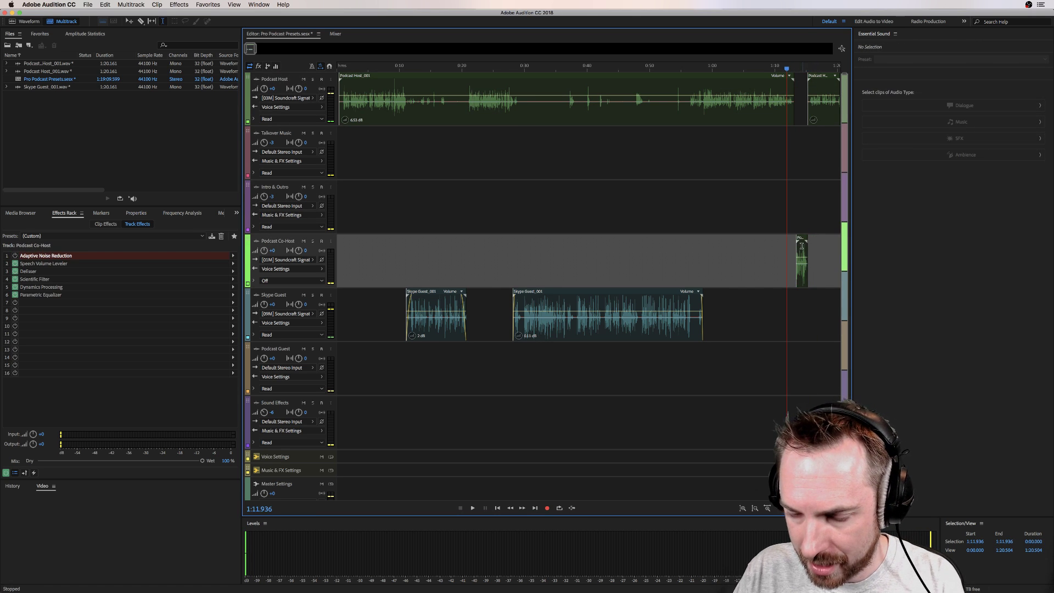
- Fade the short Podcast Co-Host clip in and out and play the transition from the host into it
left_click(802, 245)
scroll(802, 69, "up", 5)
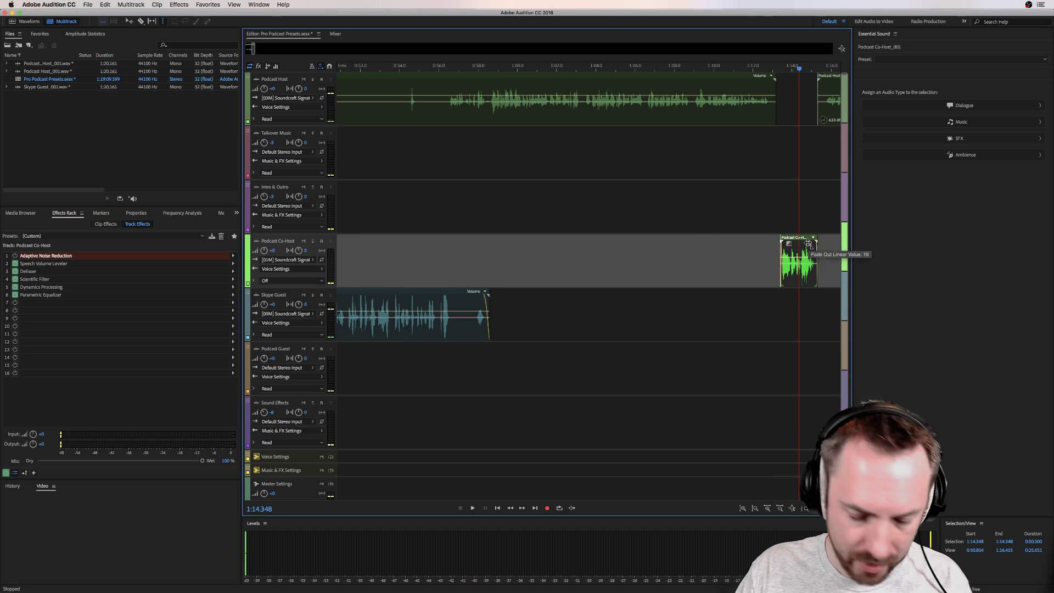
left_click(771, 220)
key("space")
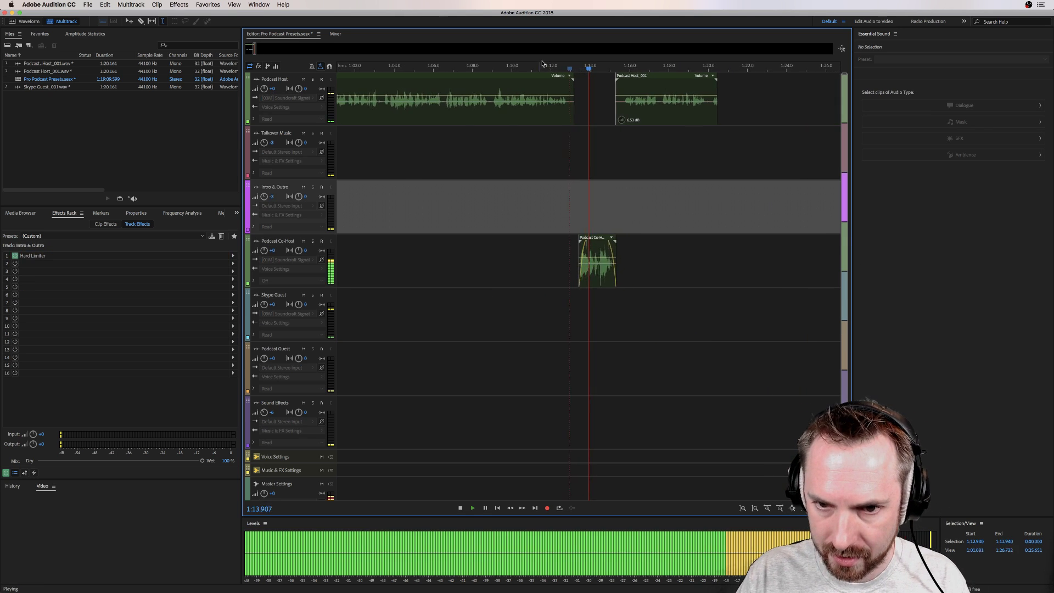
key("space")
- Preview the EDM music files and place 001 Full Mix 128bpm E - LUMINOUS Zenhiser at the start of the Talkover Music track
scroll(556, 65, "down", 1)
scroll(551, 66, "down", 5)
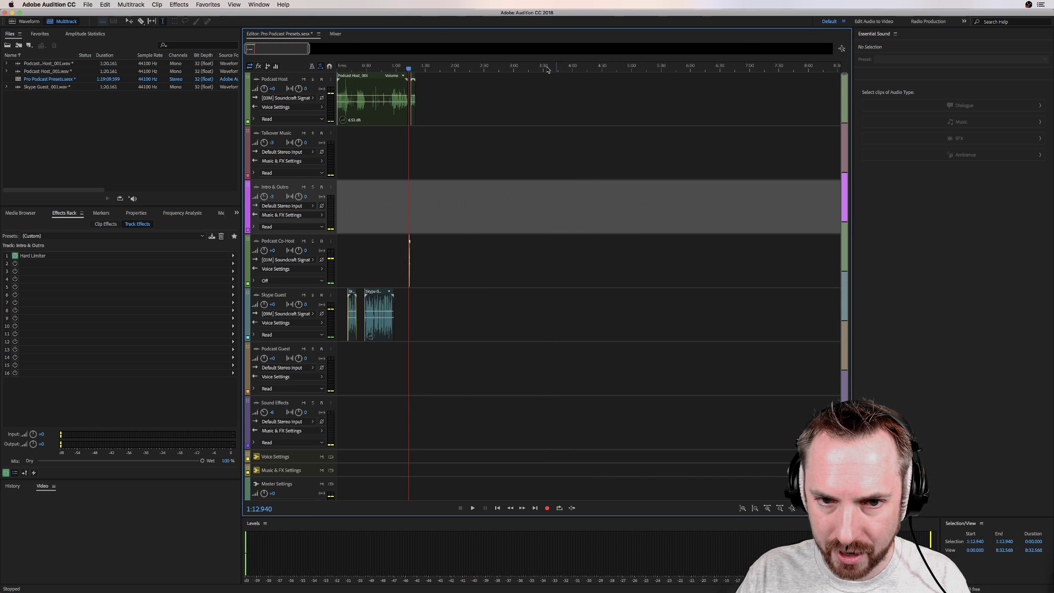
key("Home")
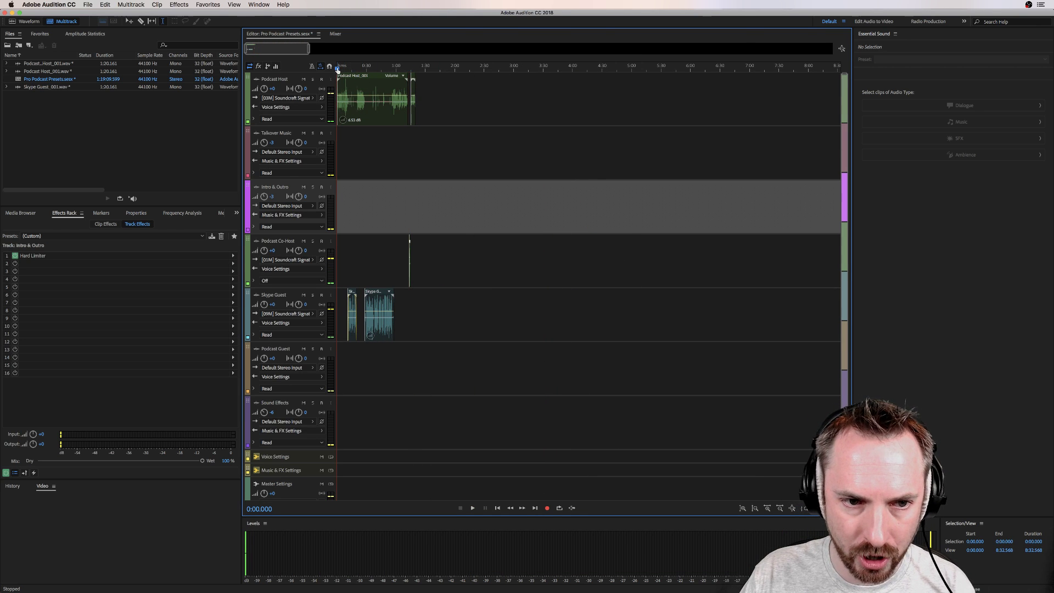
scroll(337, 68, "up", 5)
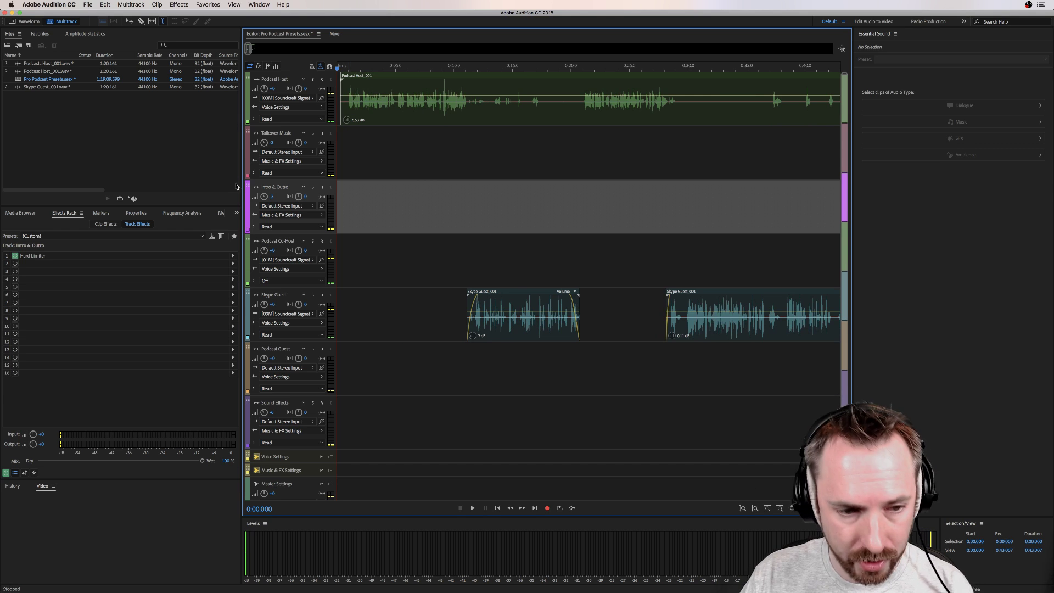
left_click(12, 214)
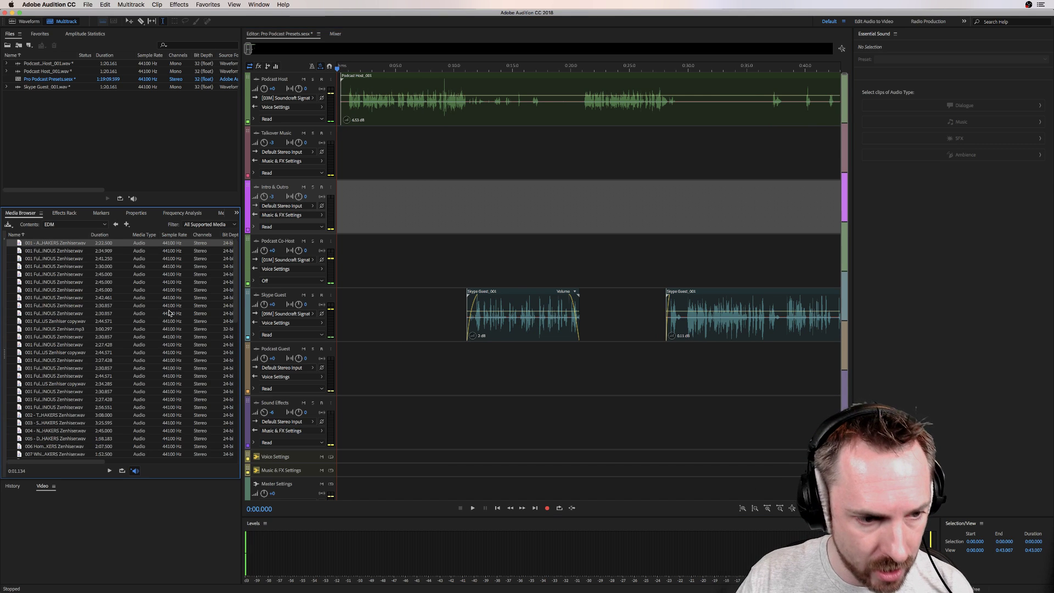
left_click(57, 267)
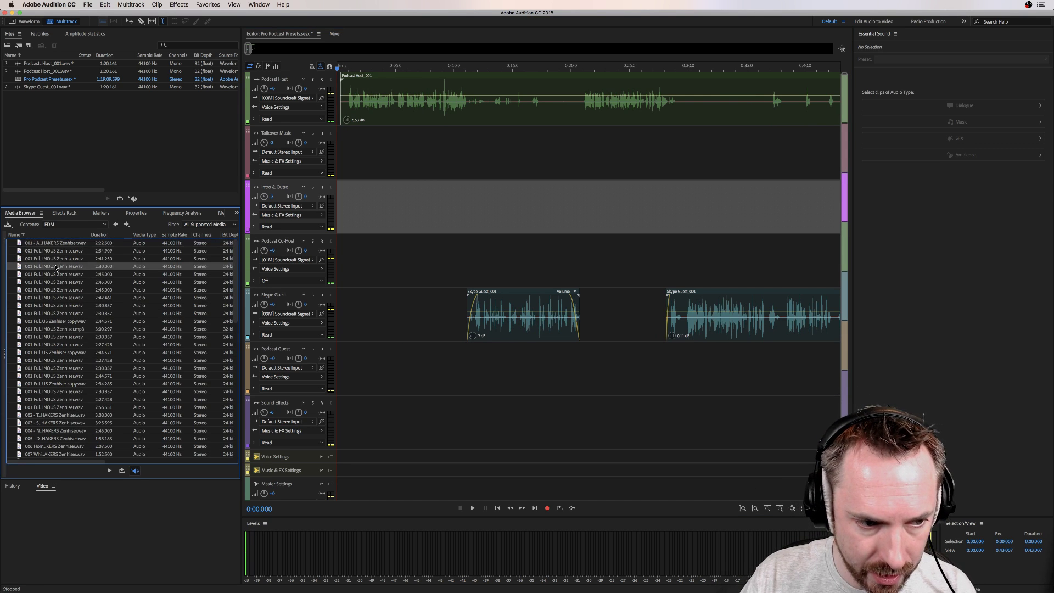
left_click(51, 277)
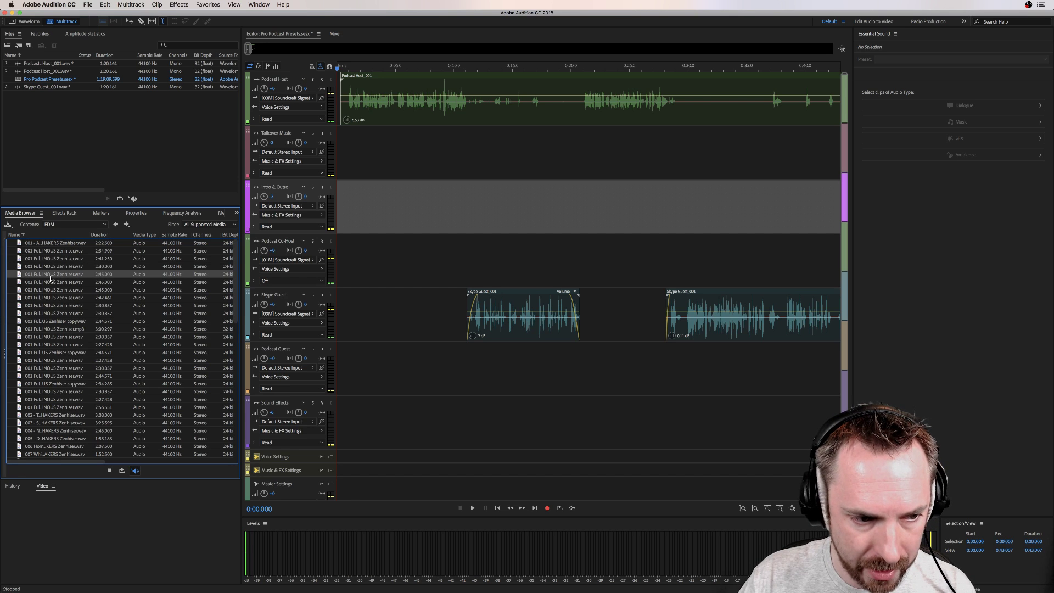
left_click(51, 283)
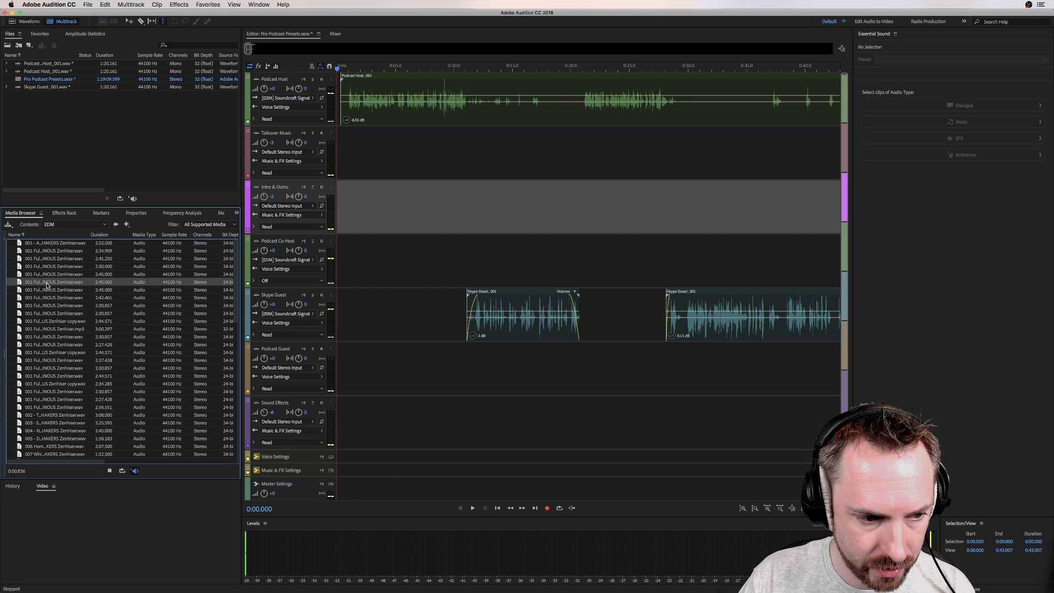
left_click_drag(48, 285, 345, 165)
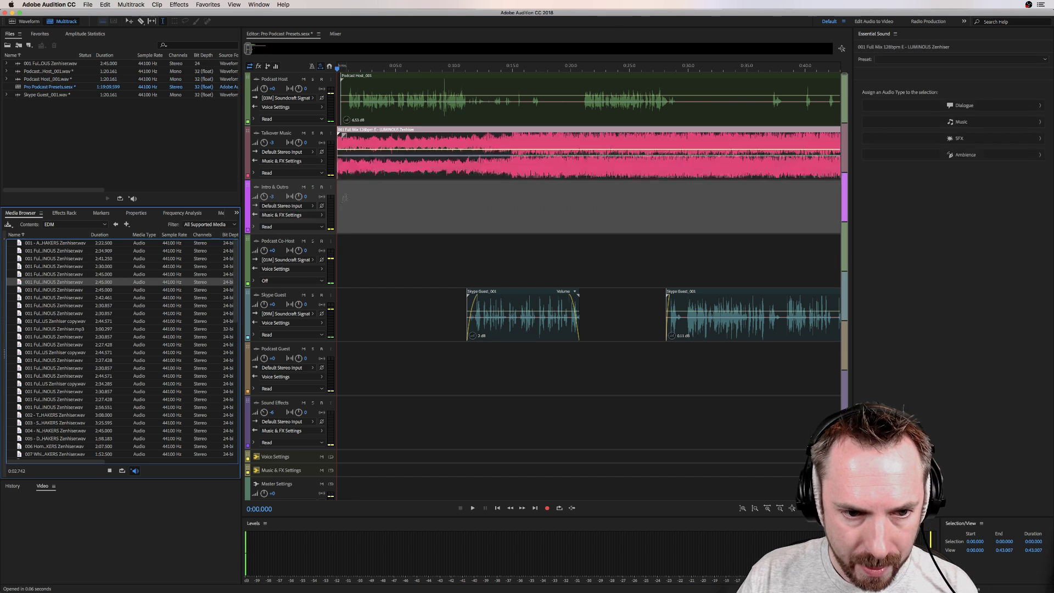
left_click(110, 470)
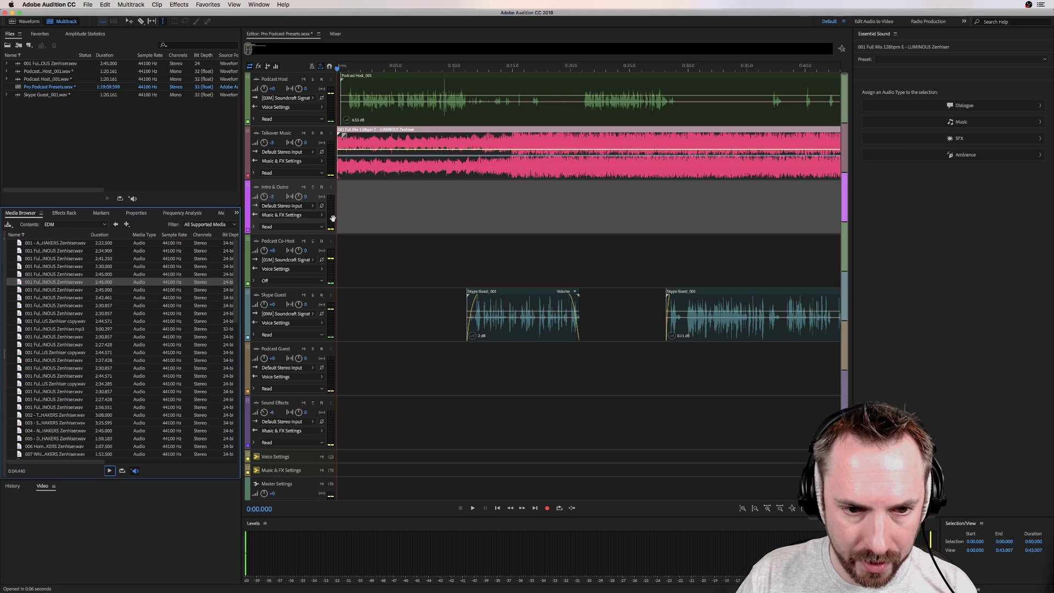
- Cut the Talkover Music clip off at about 0:13.5, delete the remainder, and add a fade-out about 3 seconds long
scroll(337, 68, "up", 5)
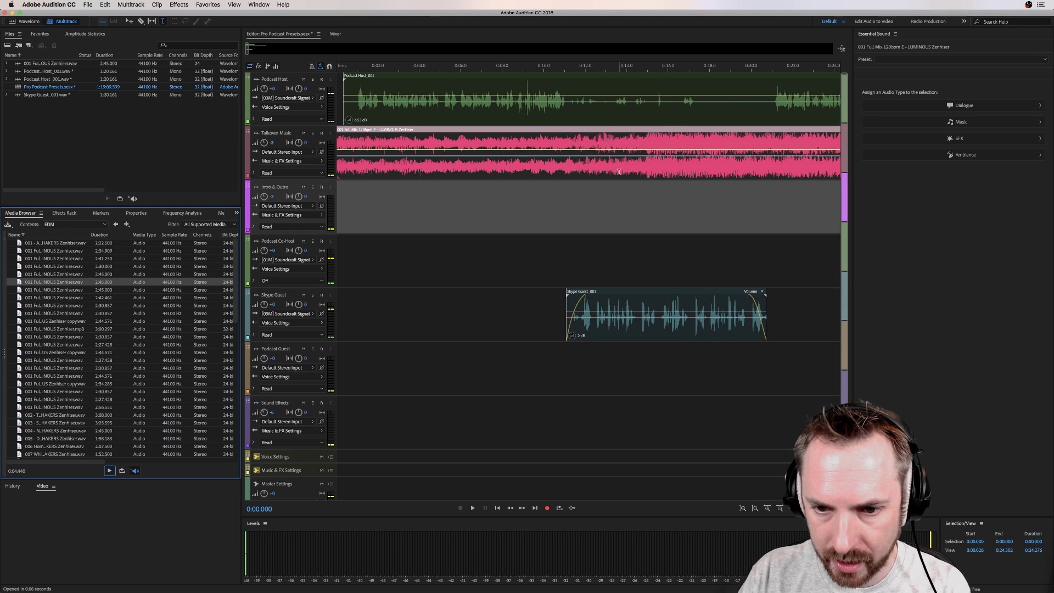
left_click_drag(619, 171, 672, 166)
key("Delete")
left_click(683, 160)
key("Delete")
left_click(600, 163)
left_click_drag(615, 133, 548, 135)
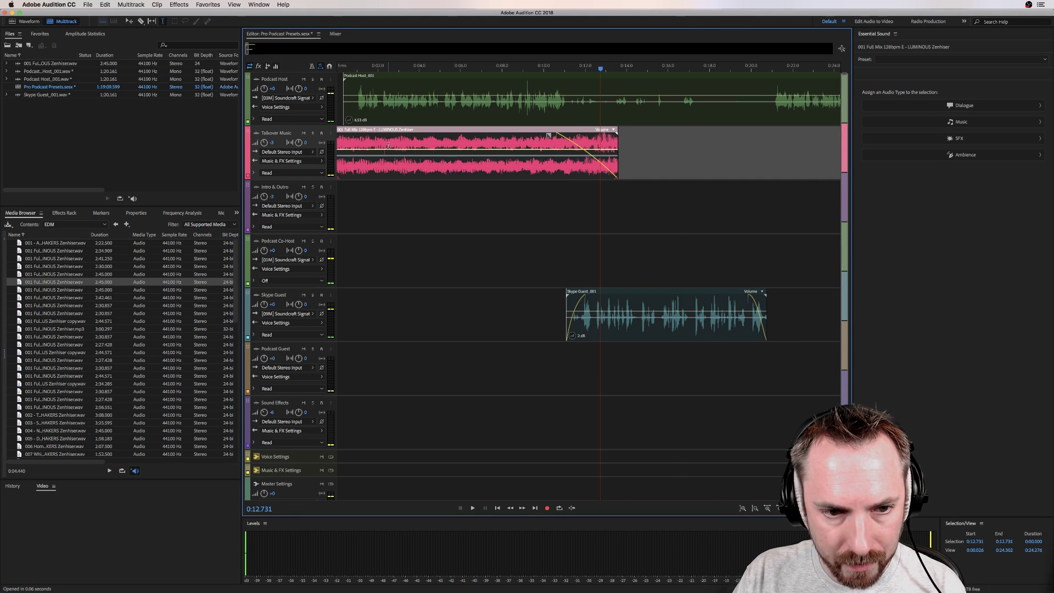
- Play the session from the start to judge the music level under the host's voice
scroll(388, 146, "left", 1)
scroll(307, 142, "up", 1)
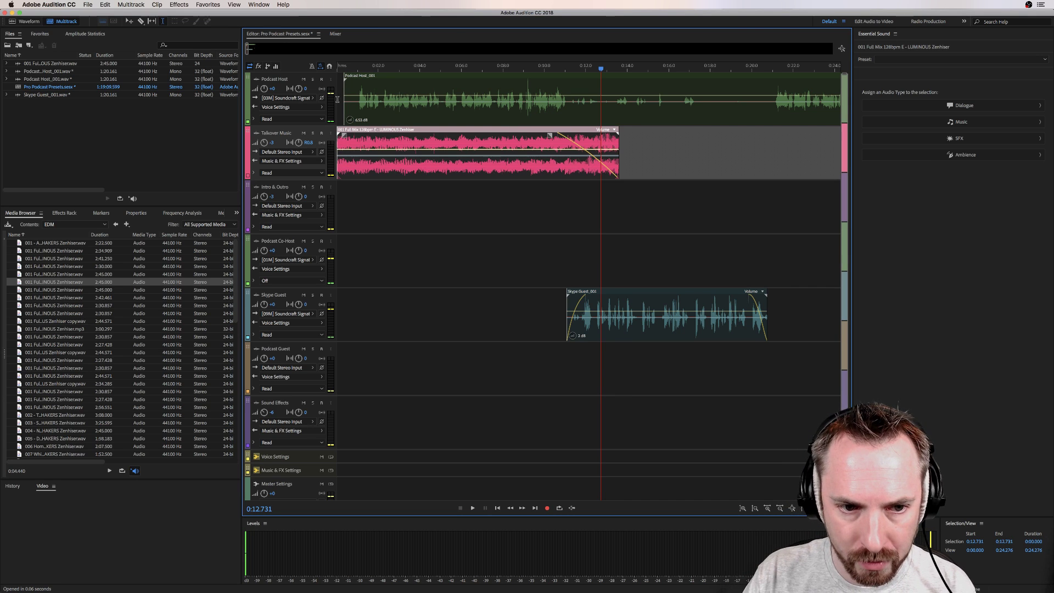
left_click(333, 70)
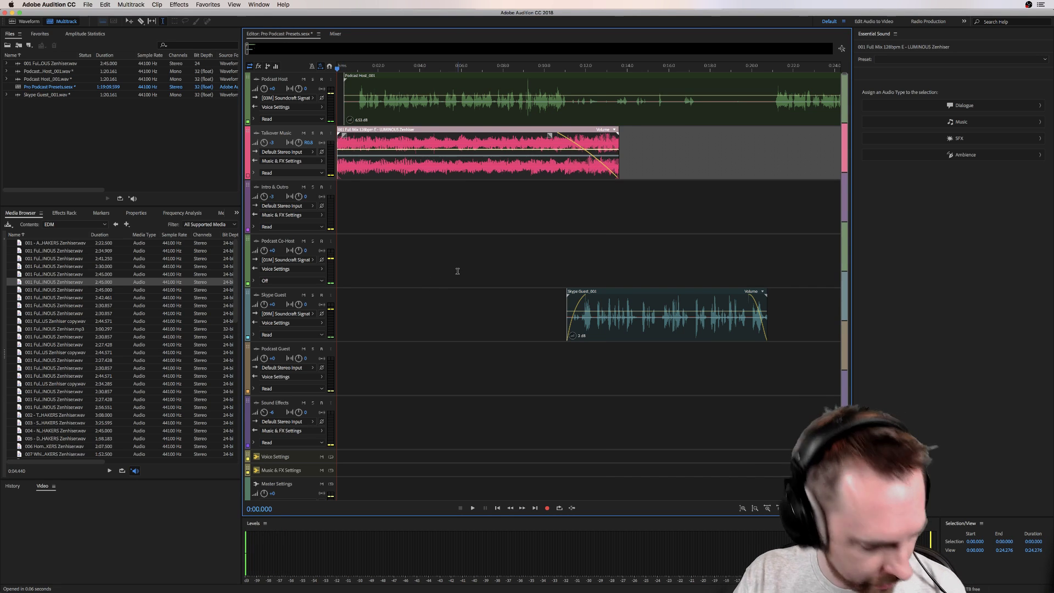
key("space")
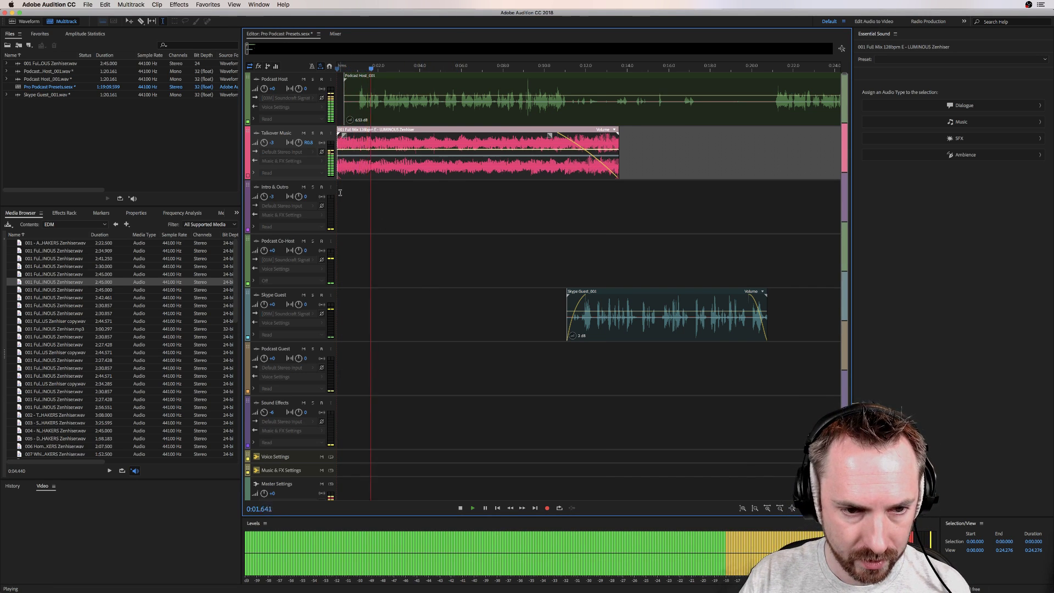
key("space")
- Match the loudness of the Talkover Music clip and play the intro from the start
right_click(368, 163)
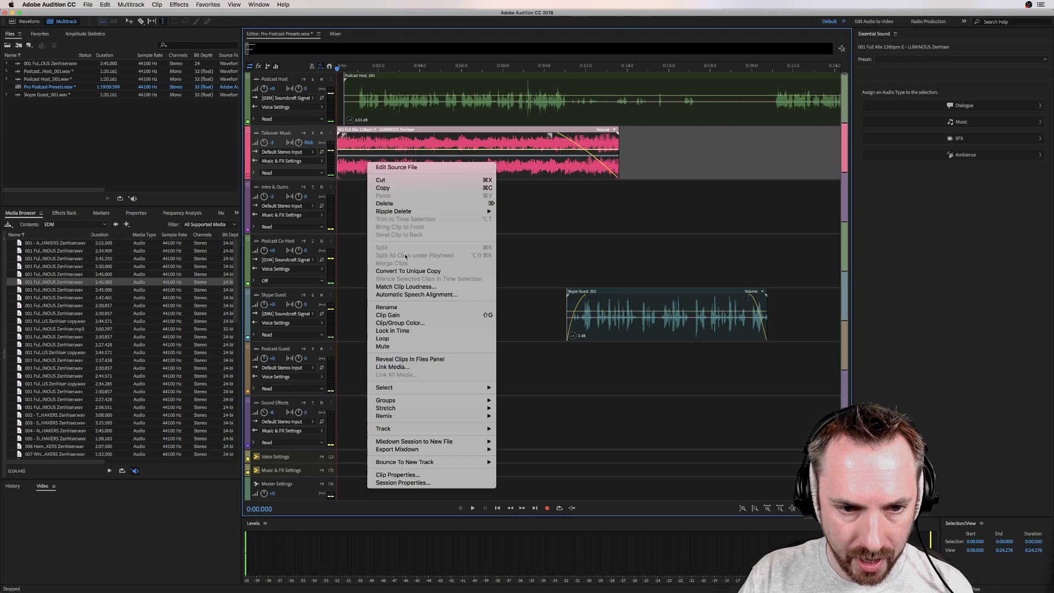
left_click(403, 287)
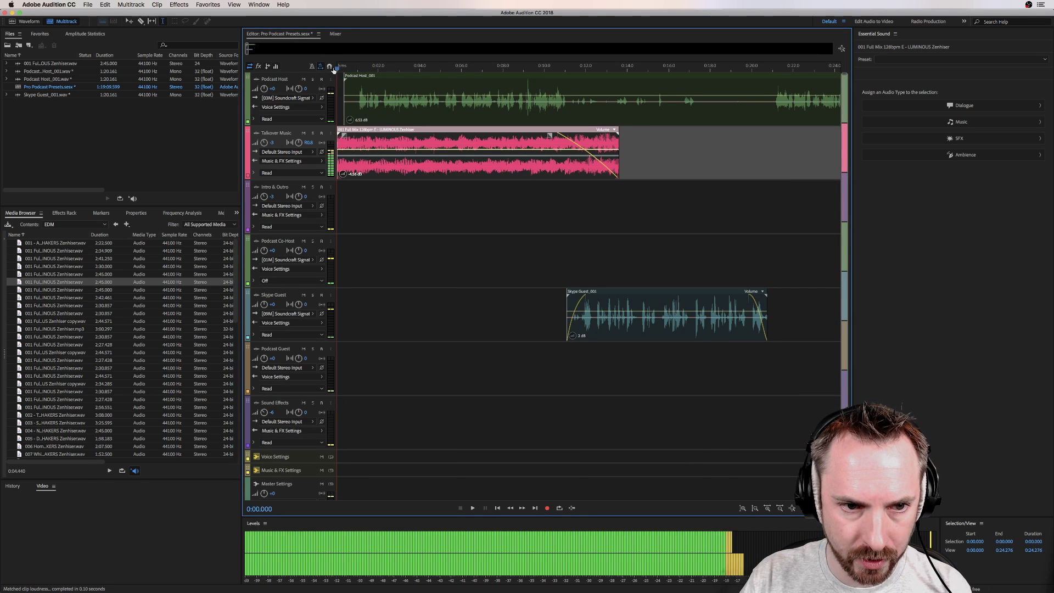
key("space")
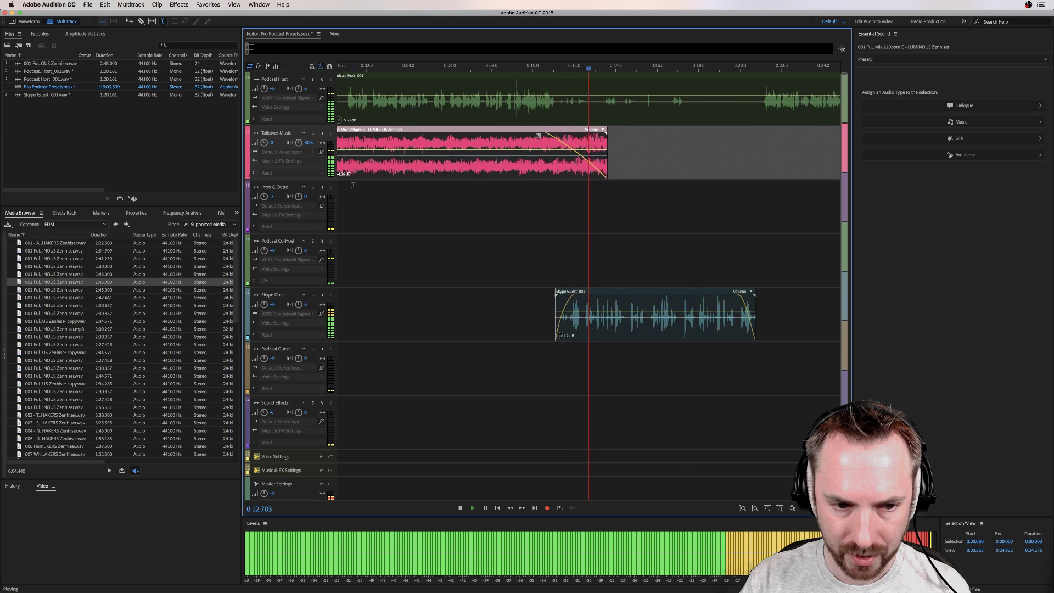
key("space")
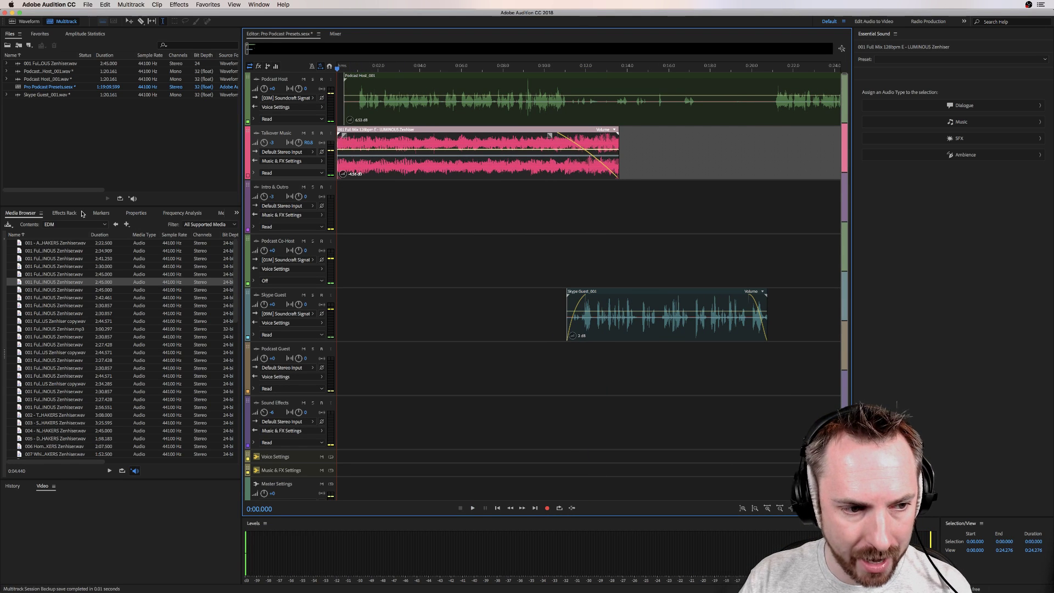
- Compare the intro with the Talkover Music track's Dynamics Processing bypassed and with it switched back on
left_click(65, 213)
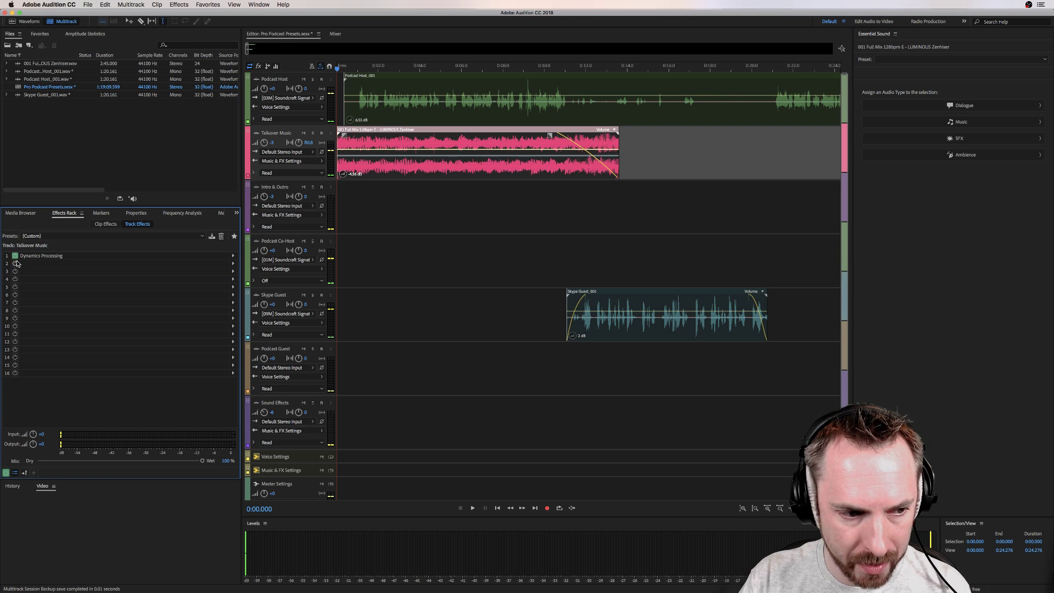
key("space")
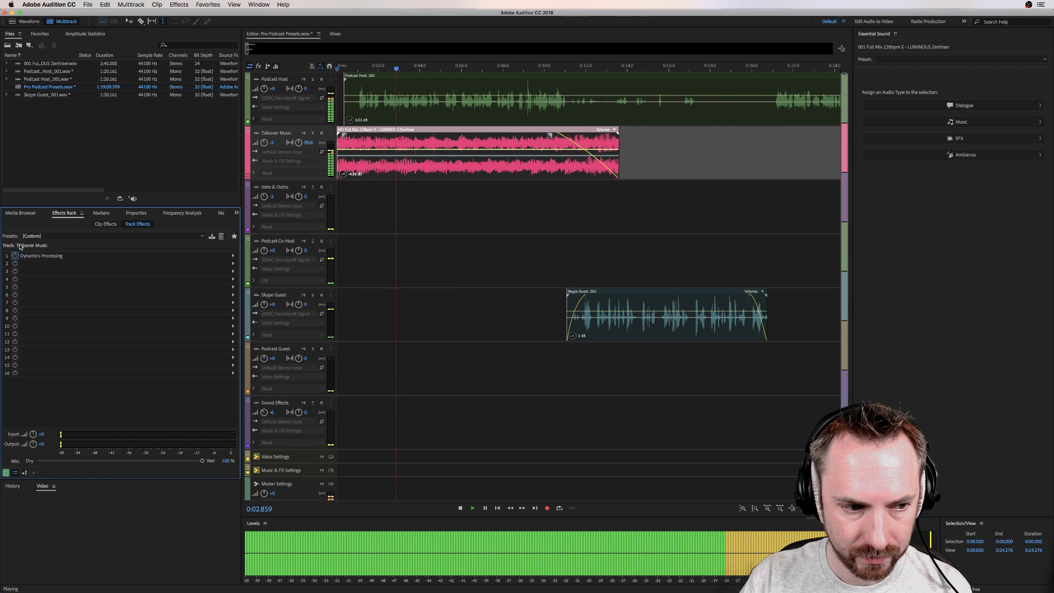
key("space")
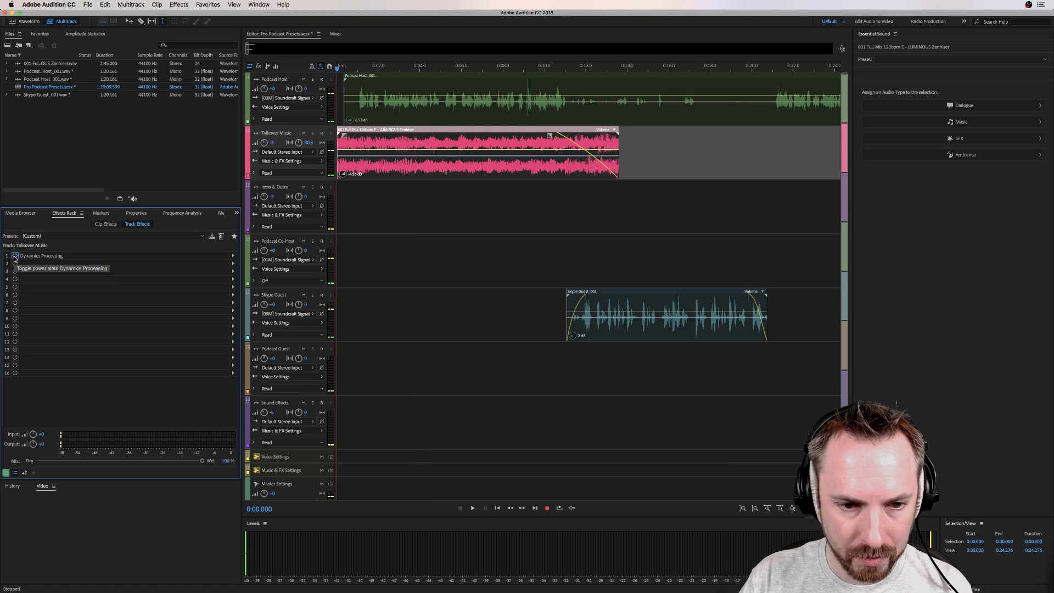
left_click(14, 256)
key("space")
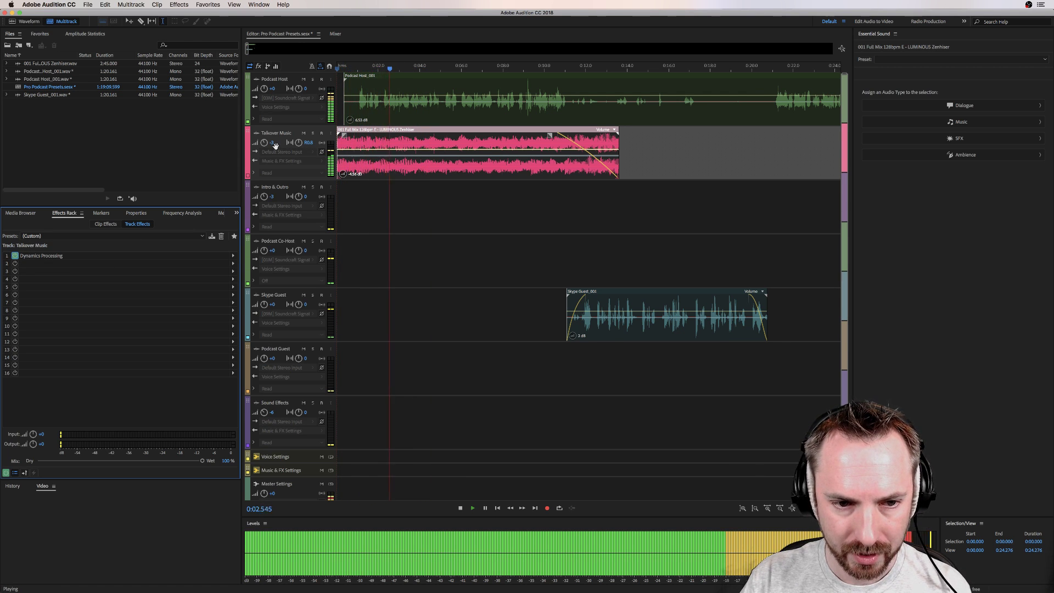
key("space")
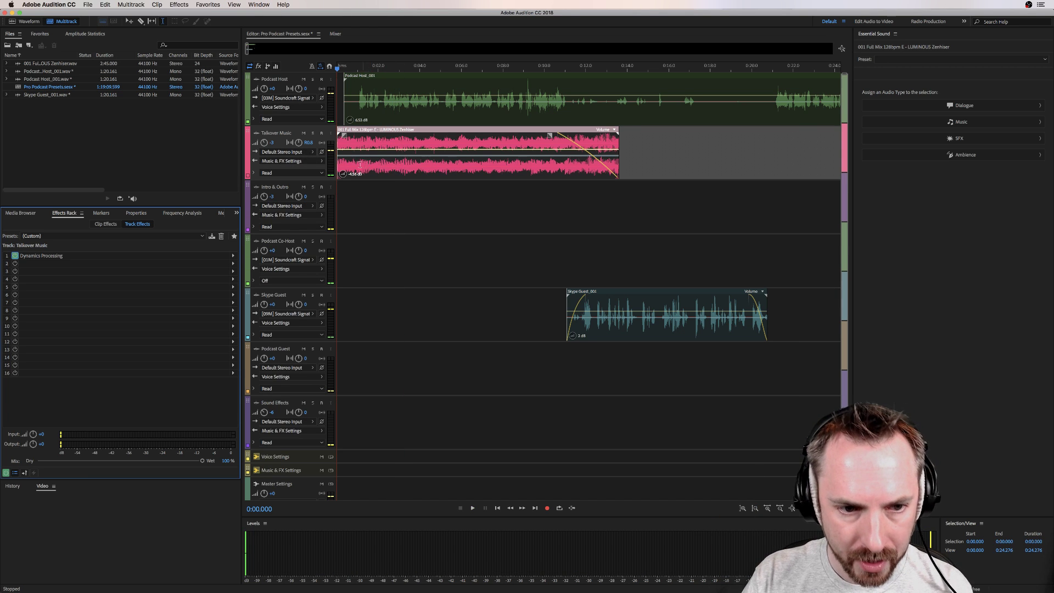
left_click(348, 164)
left_click(86, 5)
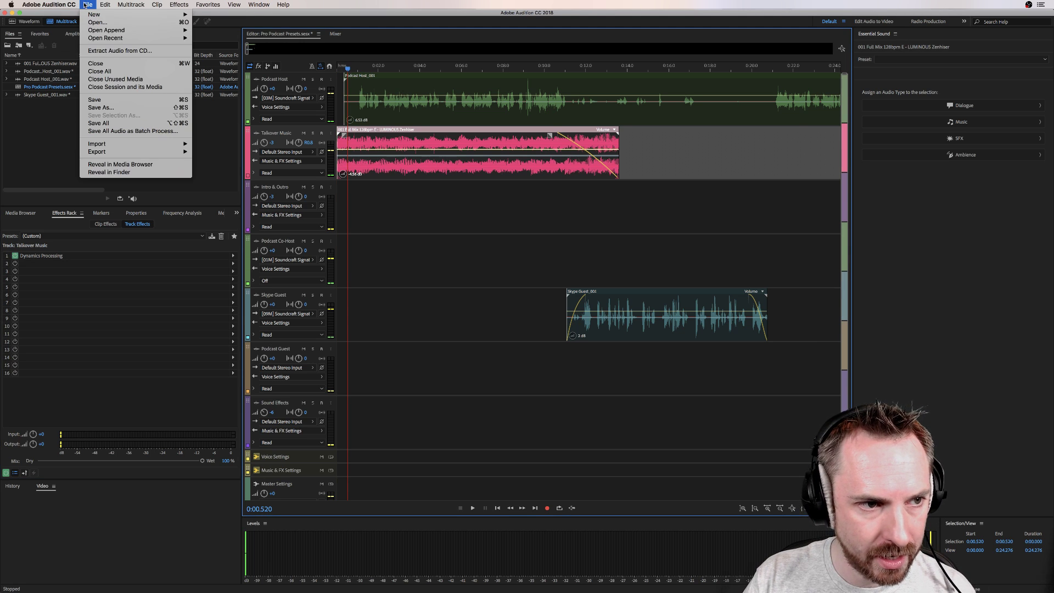
mouse_move(175, 153)
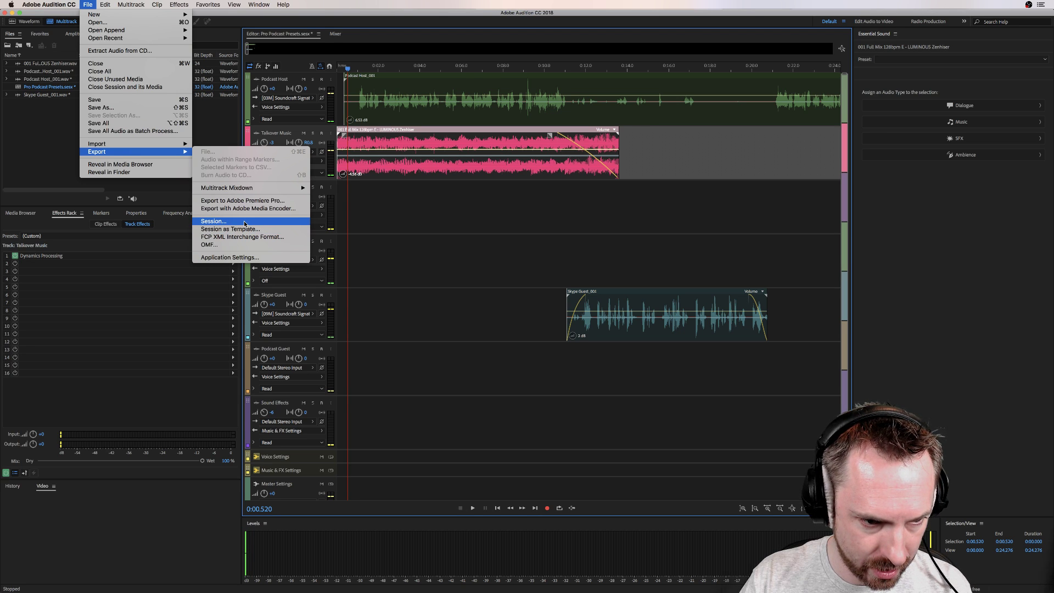
mouse_move(249, 190)
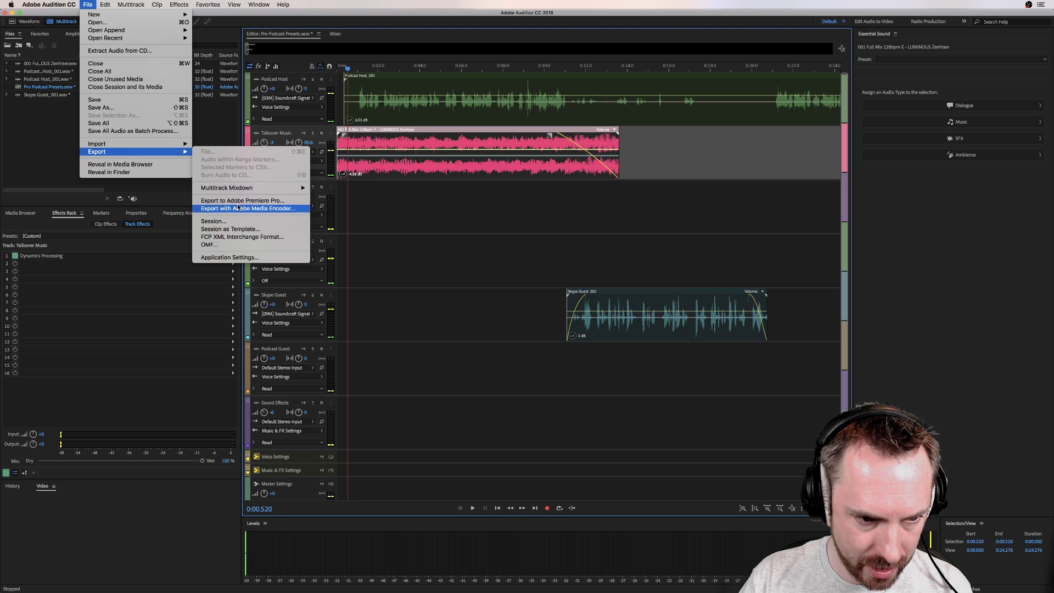
left_click(233, 221)
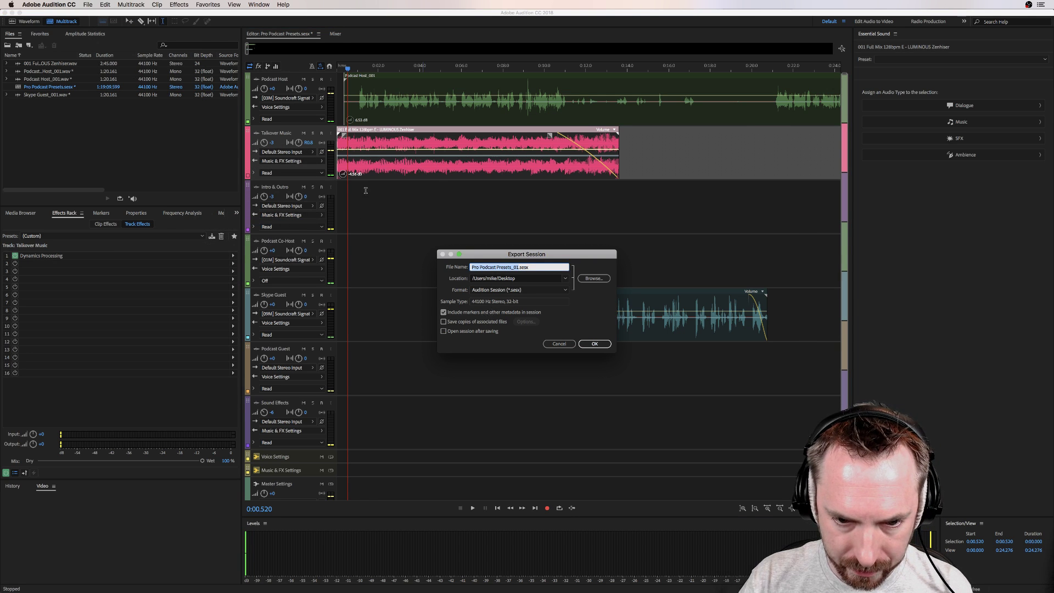
key("Escape")
left_click(88, 5)
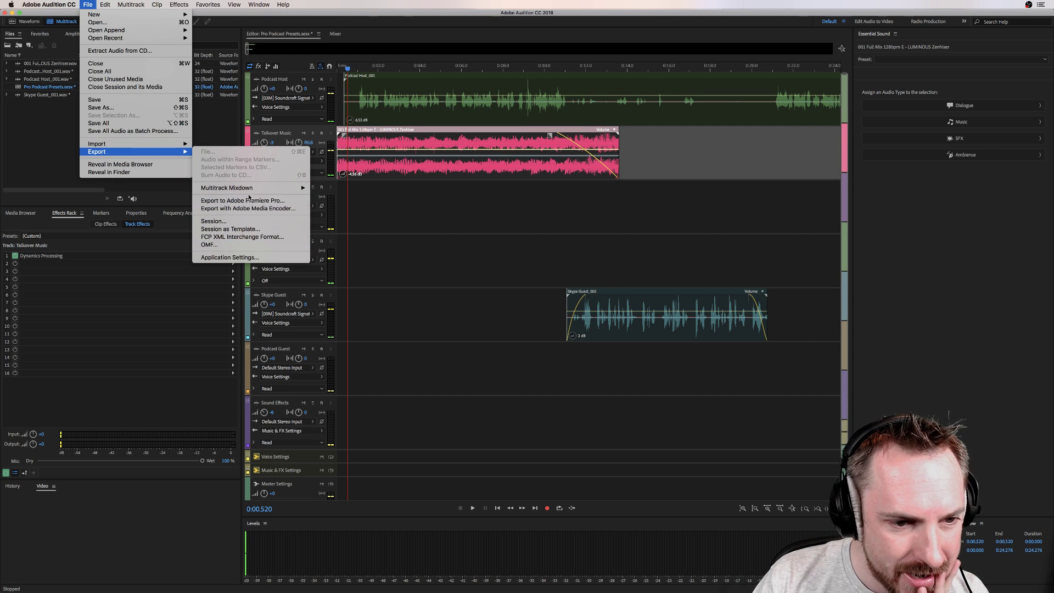
mouse_move(252, 187)
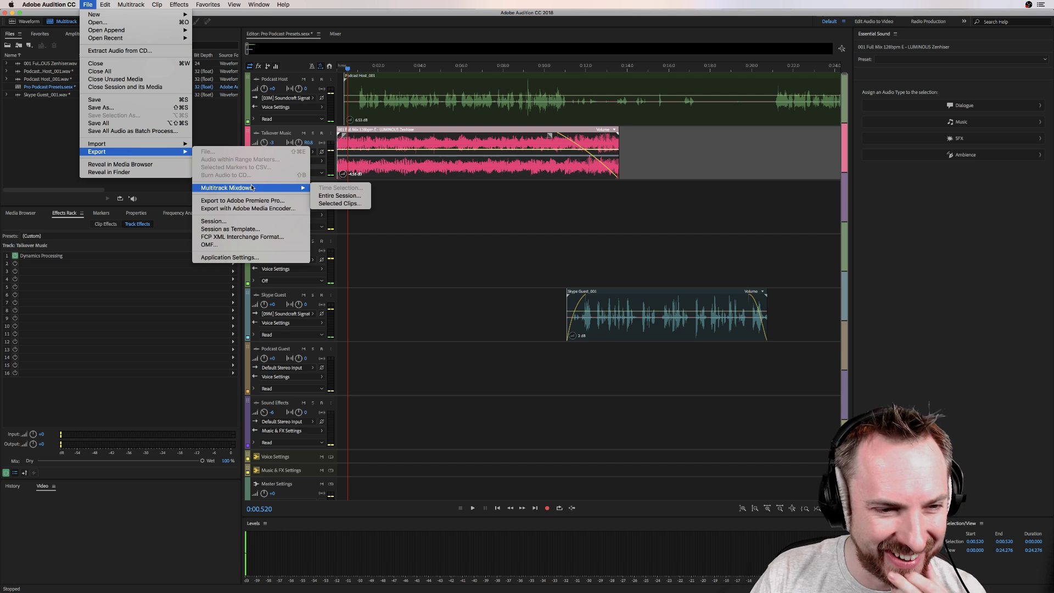
left_click(246, 225)
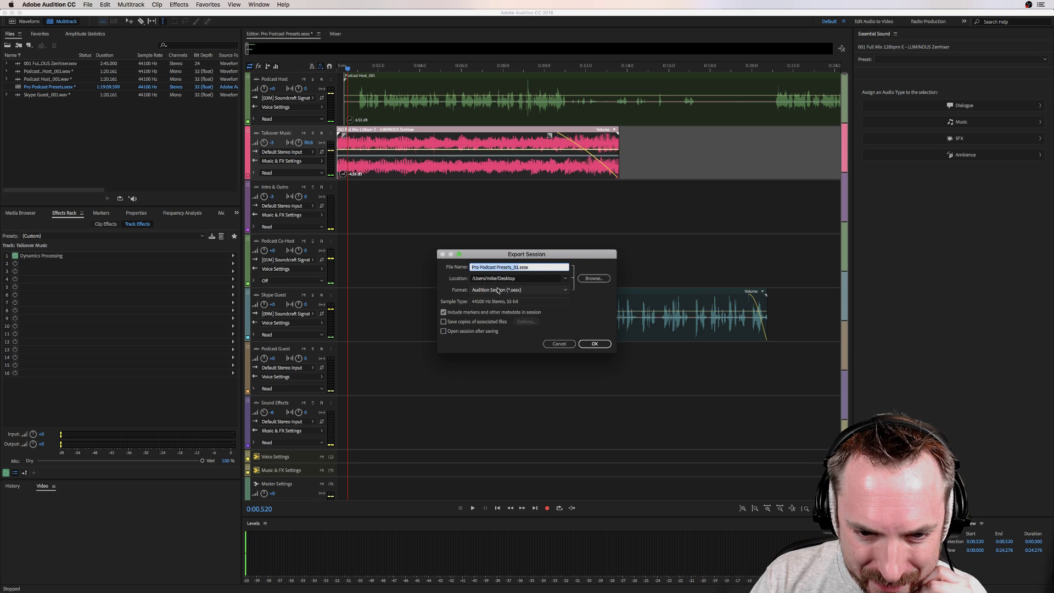
left_click(493, 324)
left_click(559, 343)
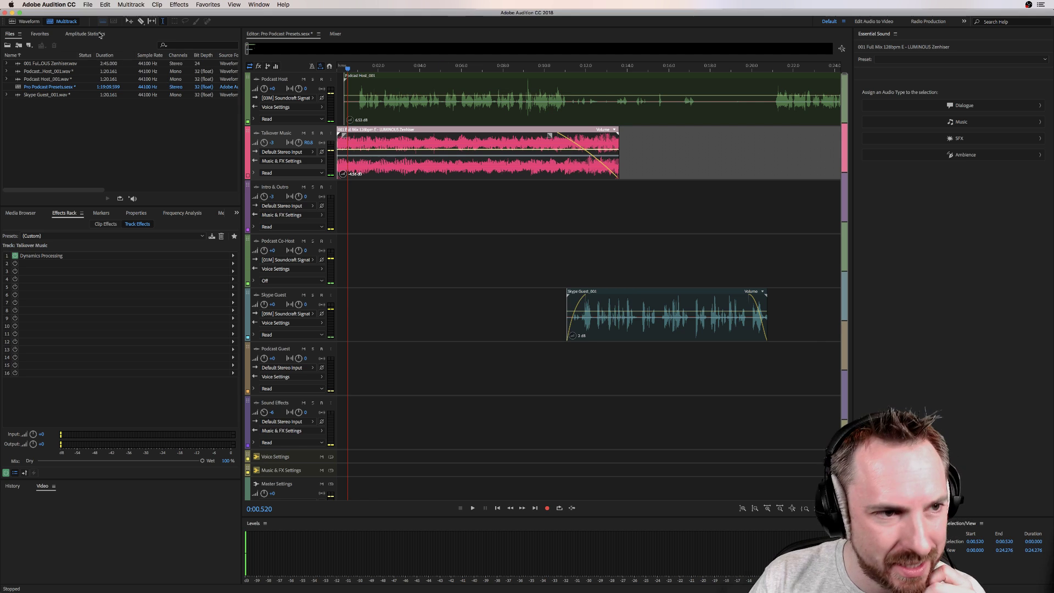
- Set up an entire-session mixdown as separate files for all Master formats plus the Podcast Host, Talkover Music, Podcast Co-Host and Skype Guest tracks
left_click(87, 5)
mouse_move(116, 152)
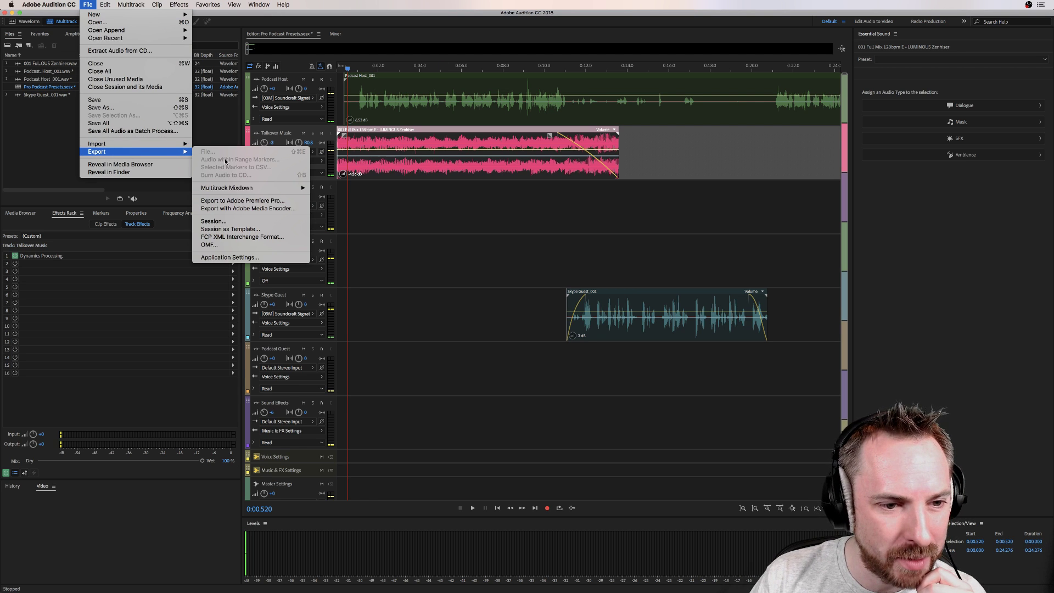
mouse_move(303, 190)
left_click(334, 195)
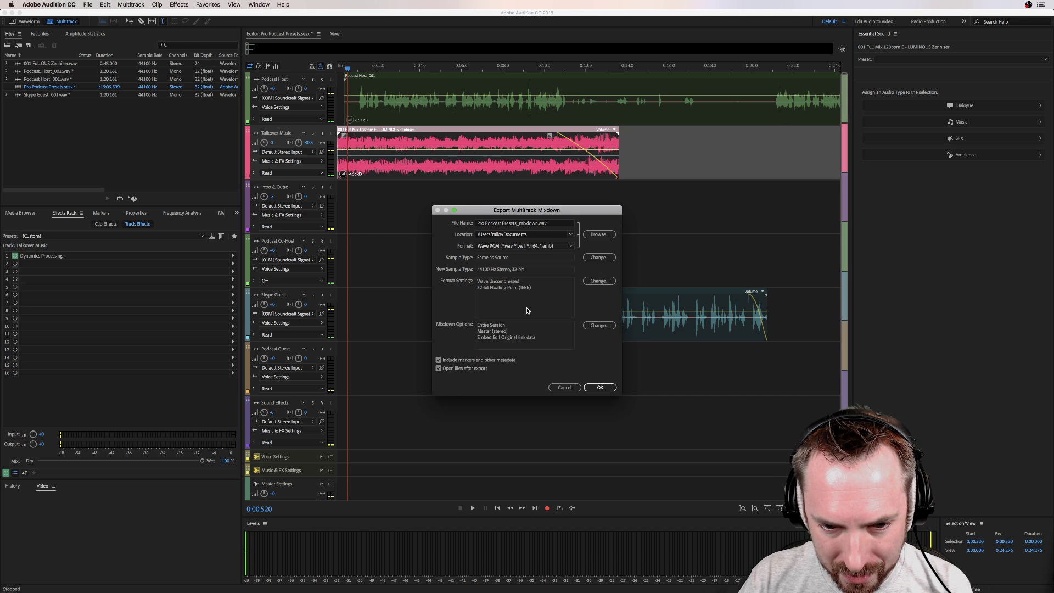
left_click(607, 327)
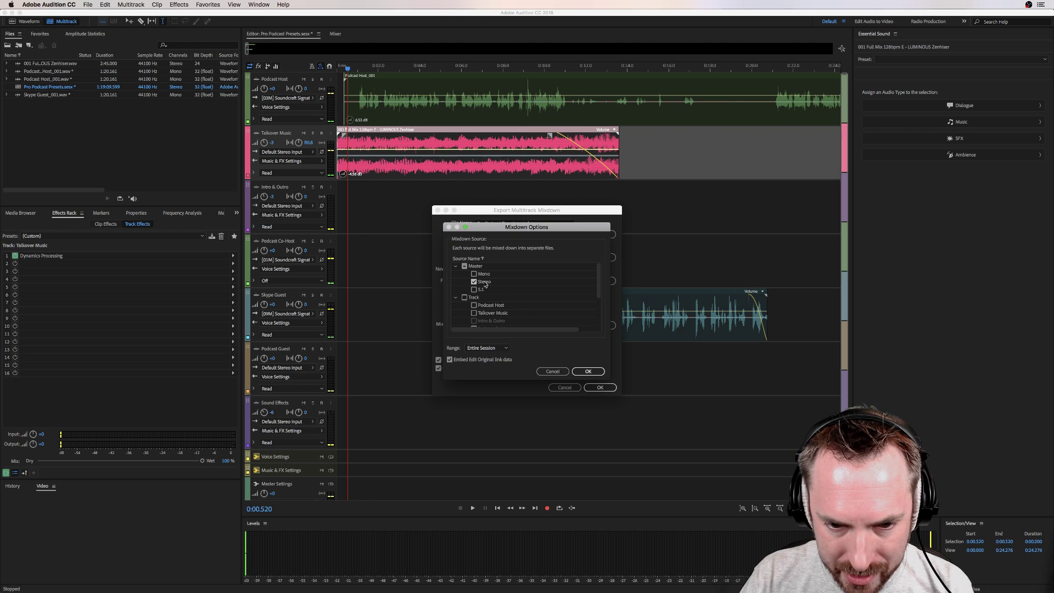
scroll(476, 289, "down", 4)
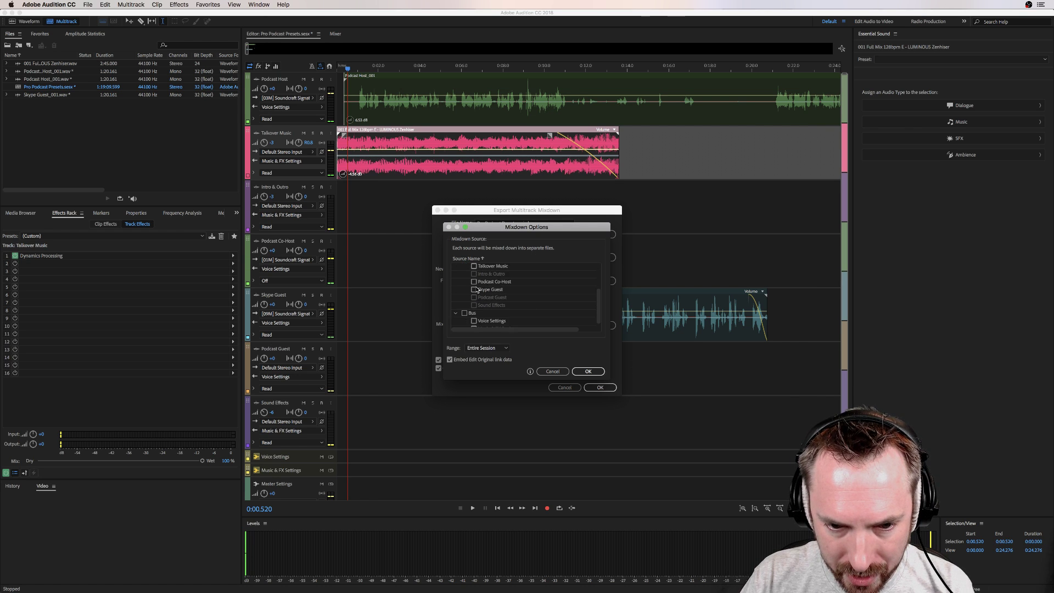
left_click(474, 274)
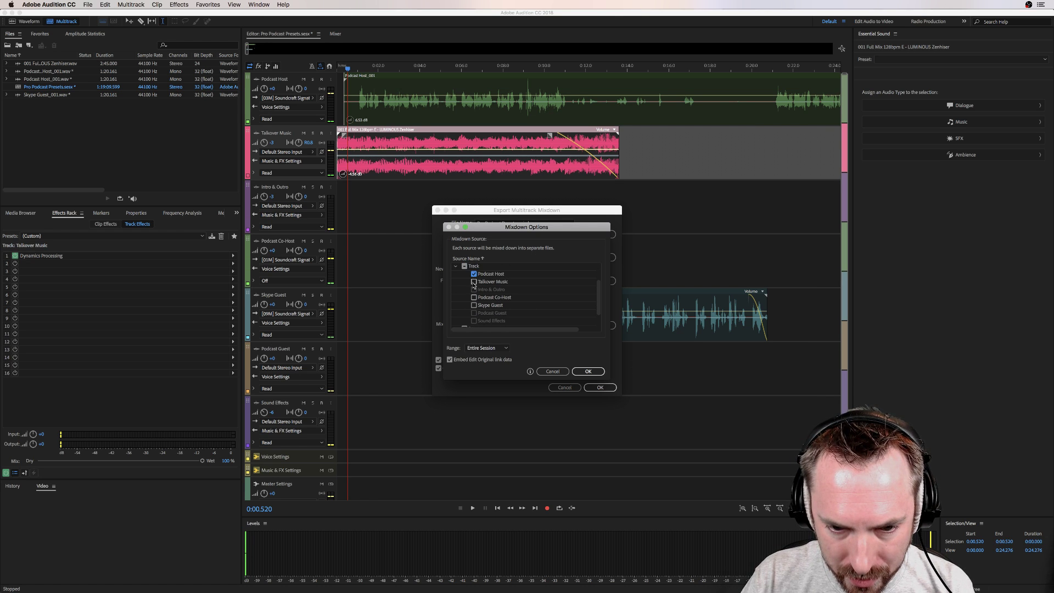
left_click(474, 281)
left_click(474, 297)
left_click(474, 305)
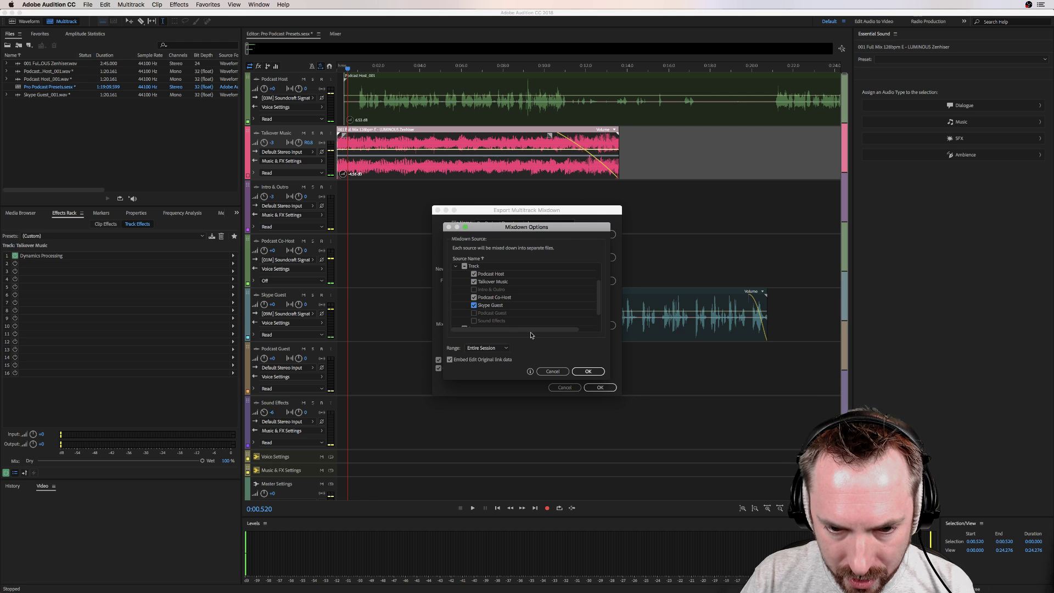
left_click(587, 372)
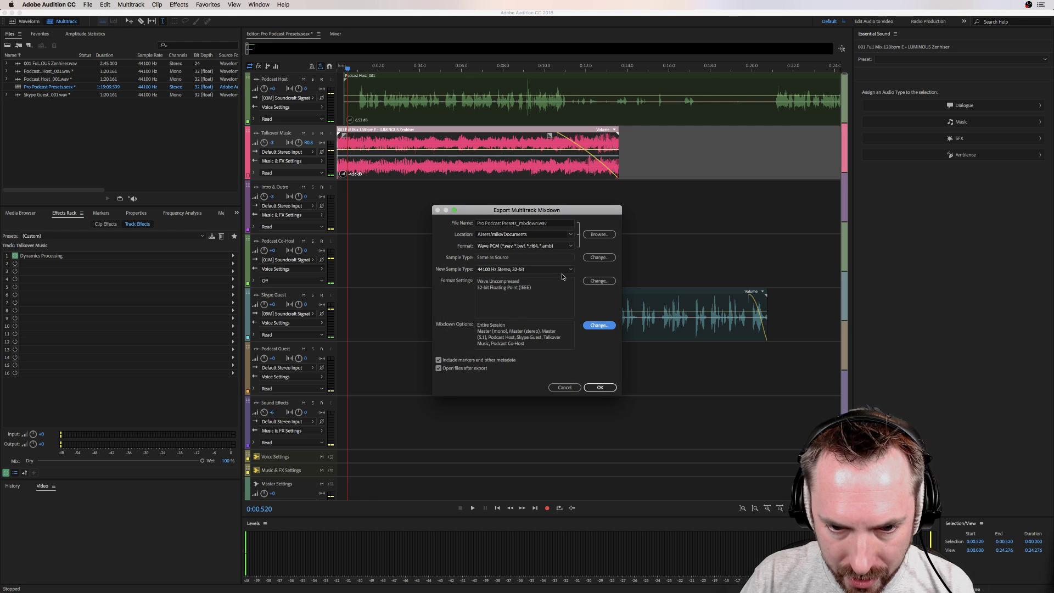
- Set the mixdown location to the Downloads folder, then start the export and cancel it
left_click(567, 233)
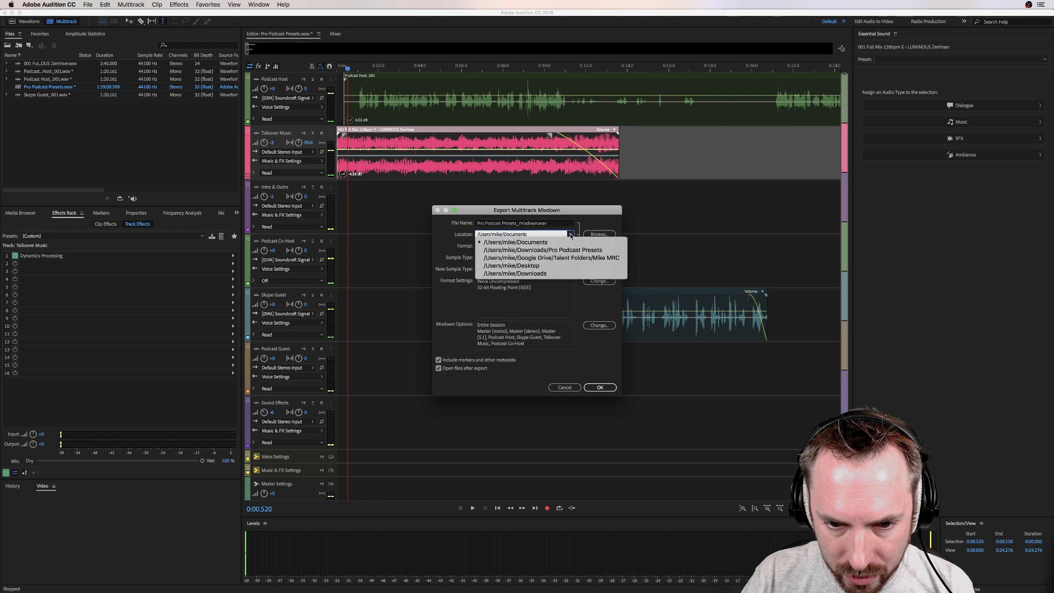
left_click(545, 269)
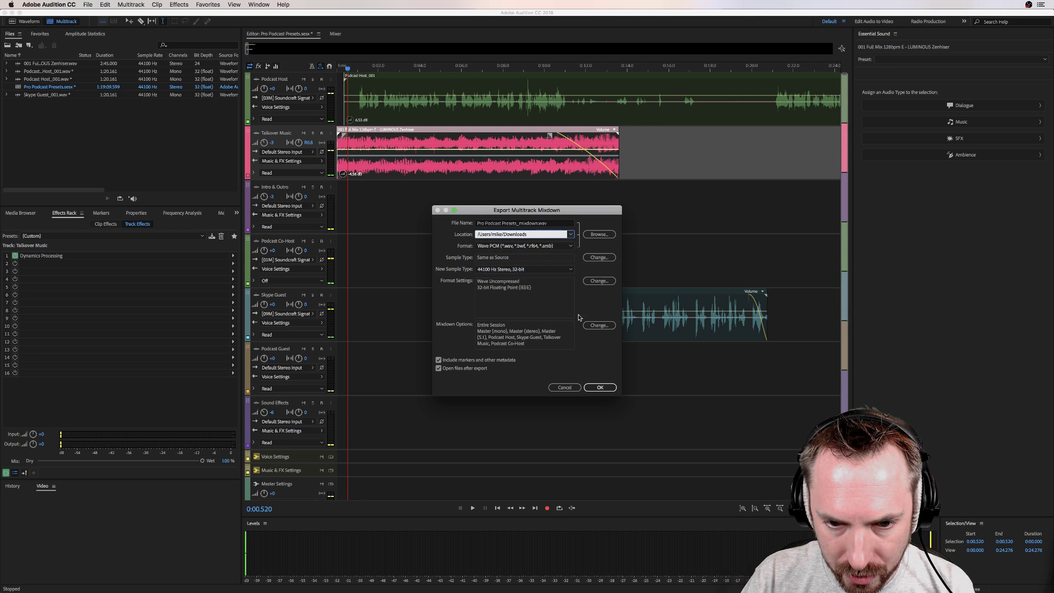
left_click(600, 387)
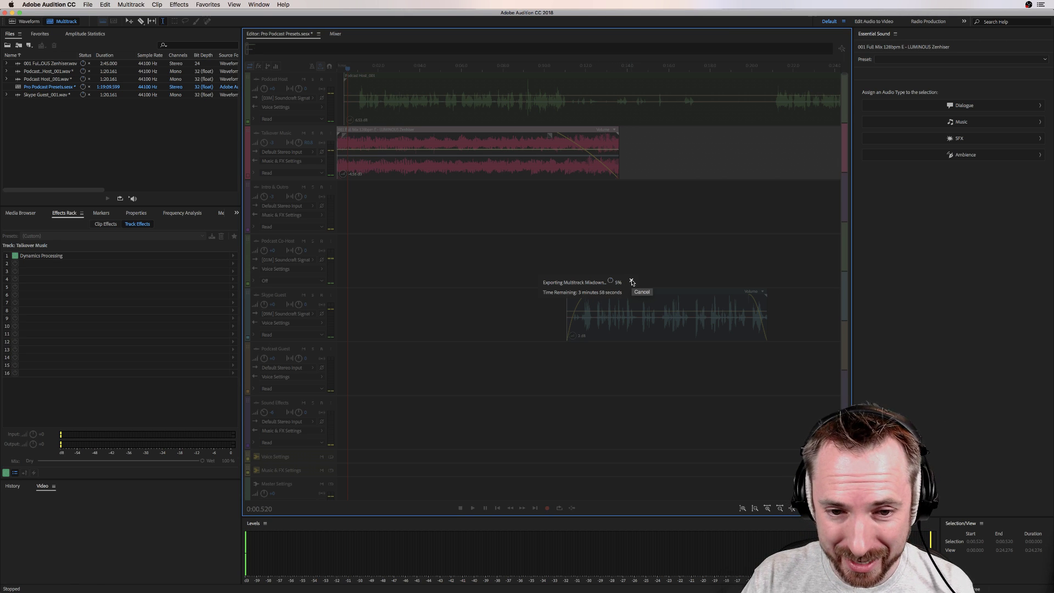
left_click(631, 282)
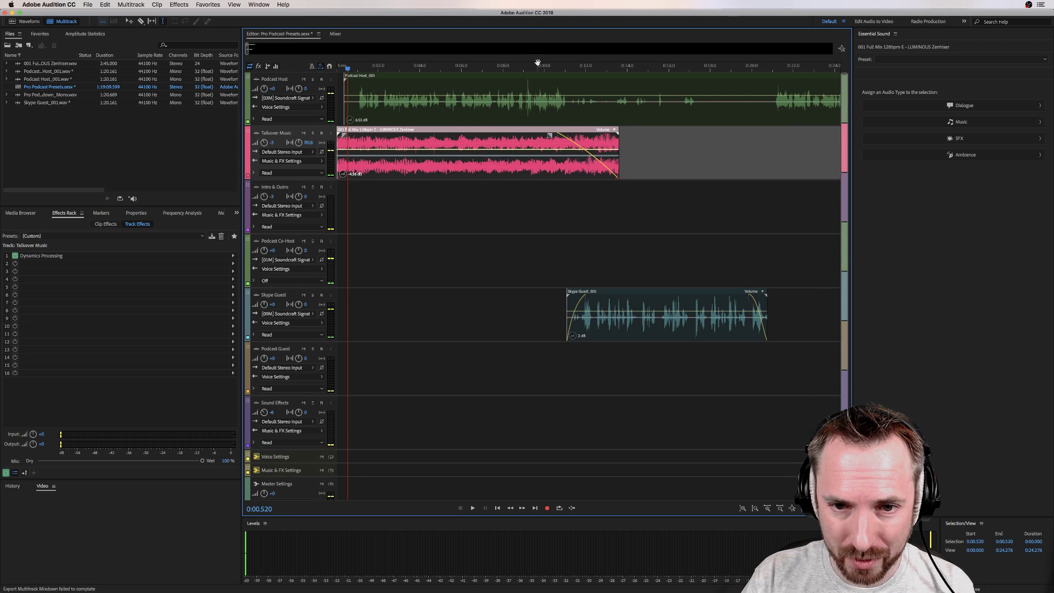
- Delete all clip material after about 0:10 across the tracks and deselect
scroll(537, 62, "down", 5)
left_click_drag(382, 112, 797, 377)
key("Delete")
left_click(434, 195)
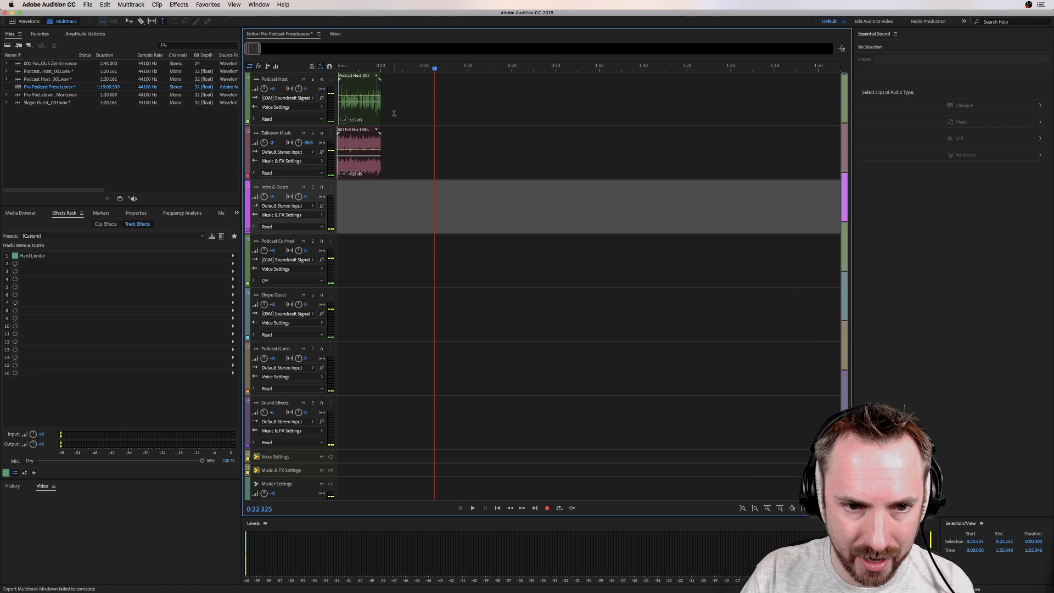
- Set up a mixdown of the first 0:11.598 as separate files for all Master formats, Podcast Host and Talkover Music
left_click(367, 104)
left_click(88, 4)
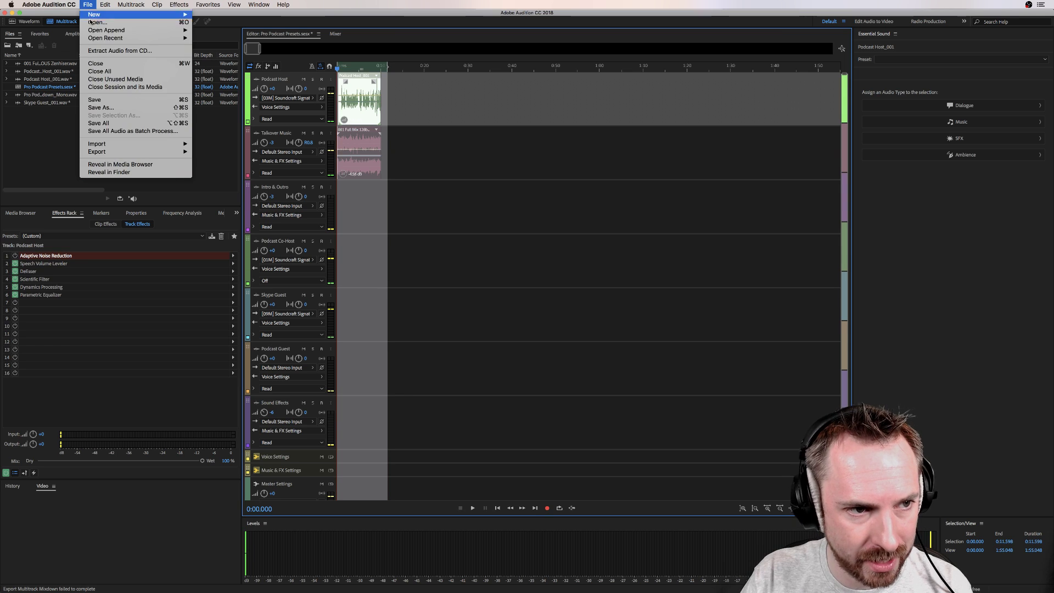
mouse_move(144, 152)
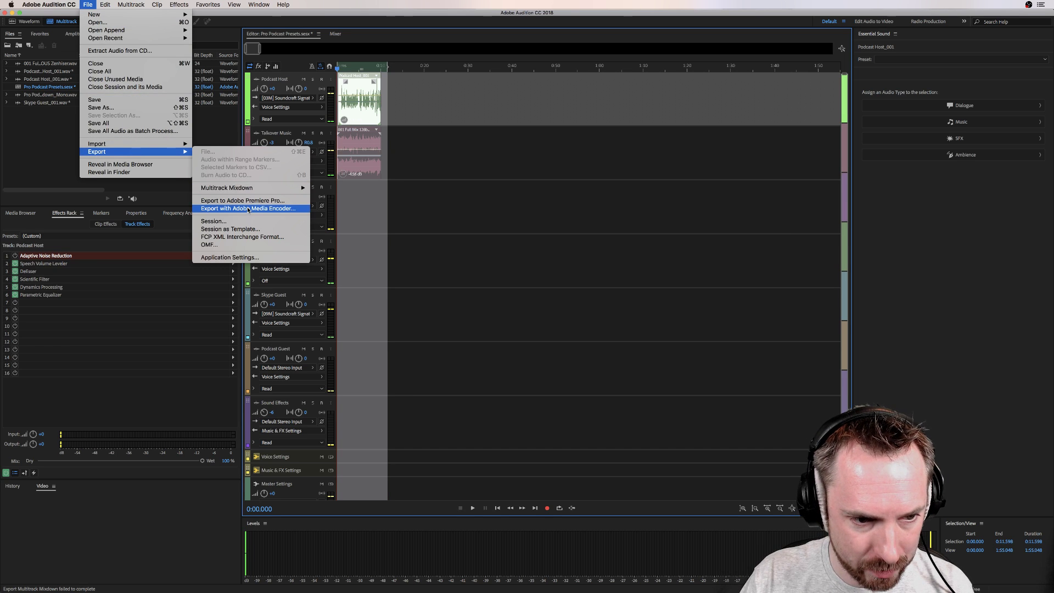
mouse_move(275, 188)
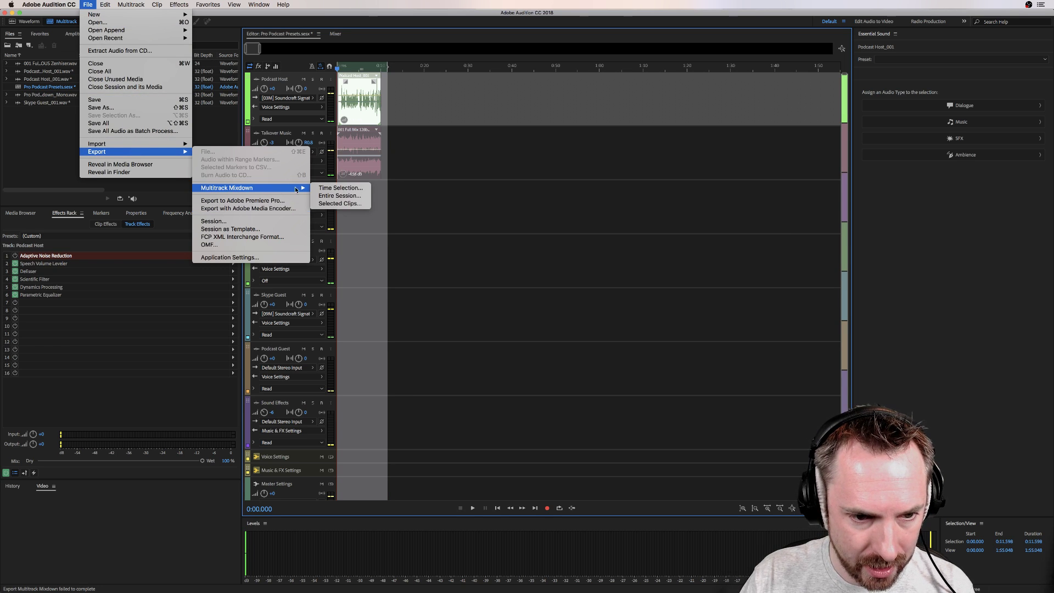
left_click(325, 195)
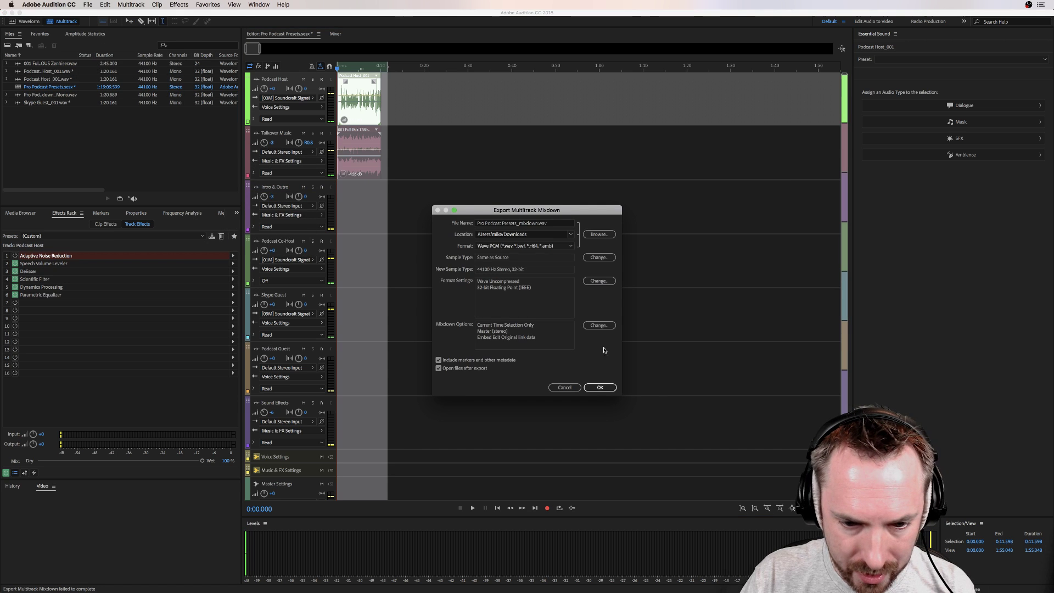
left_click(600, 326)
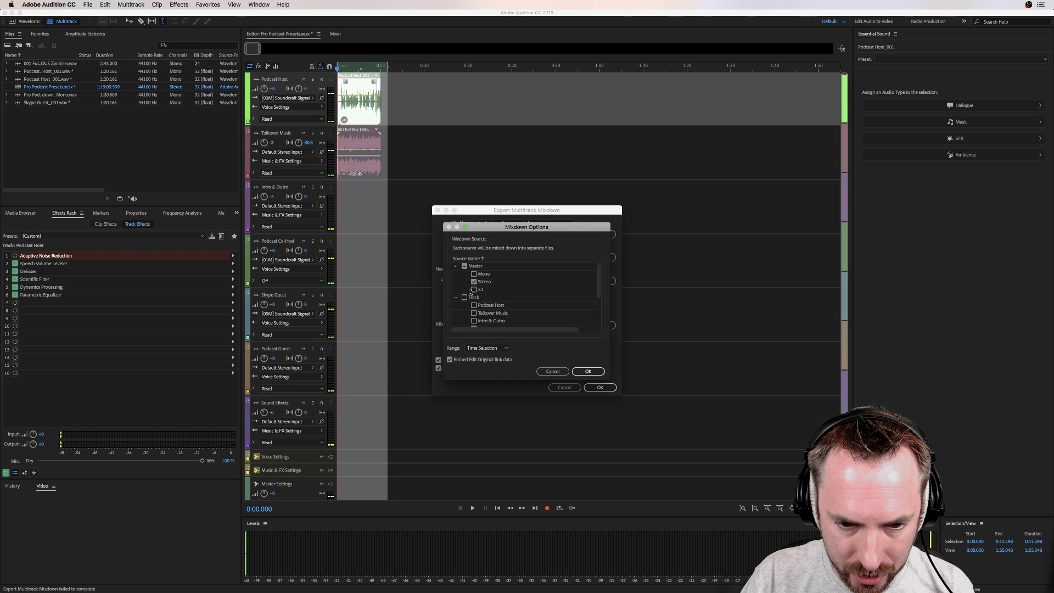
left_click(465, 266)
left_click(474, 305)
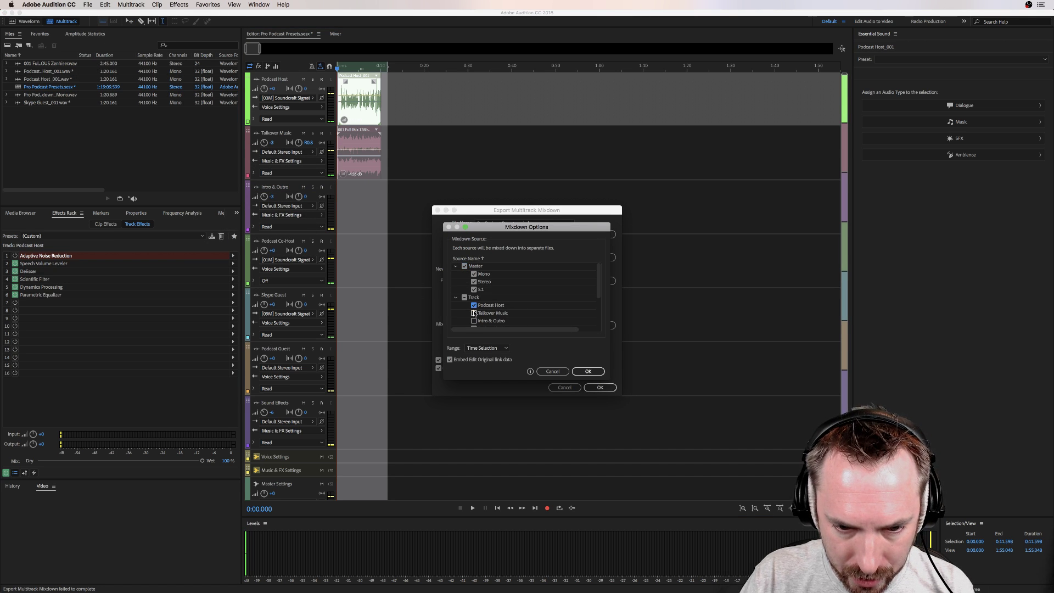
left_click(586, 371)
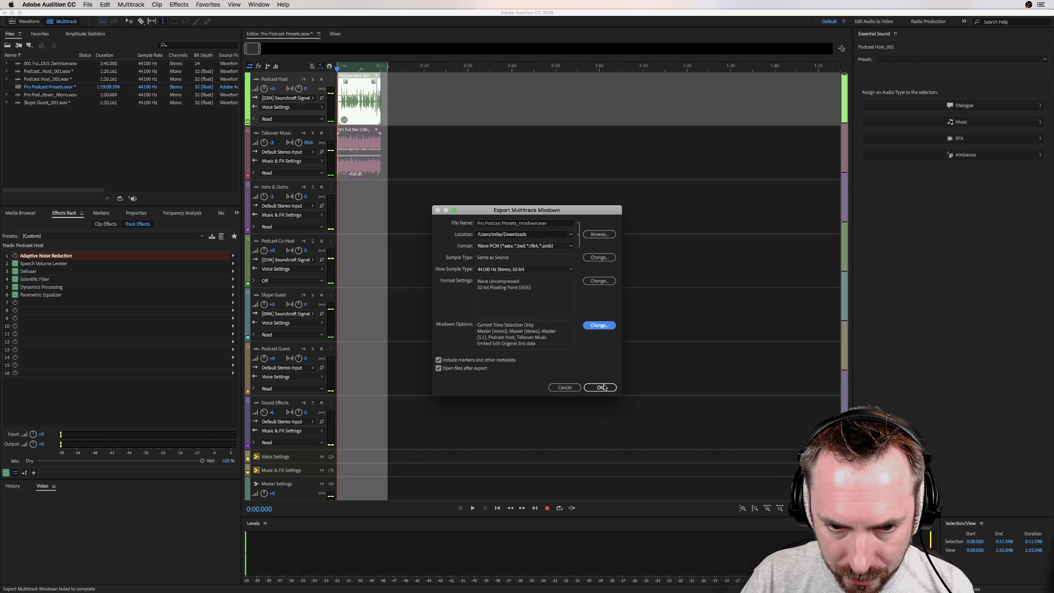
- Name the mixdown Pro Podcast Presets and export its files to the Downloads folder
left_click(601, 388)
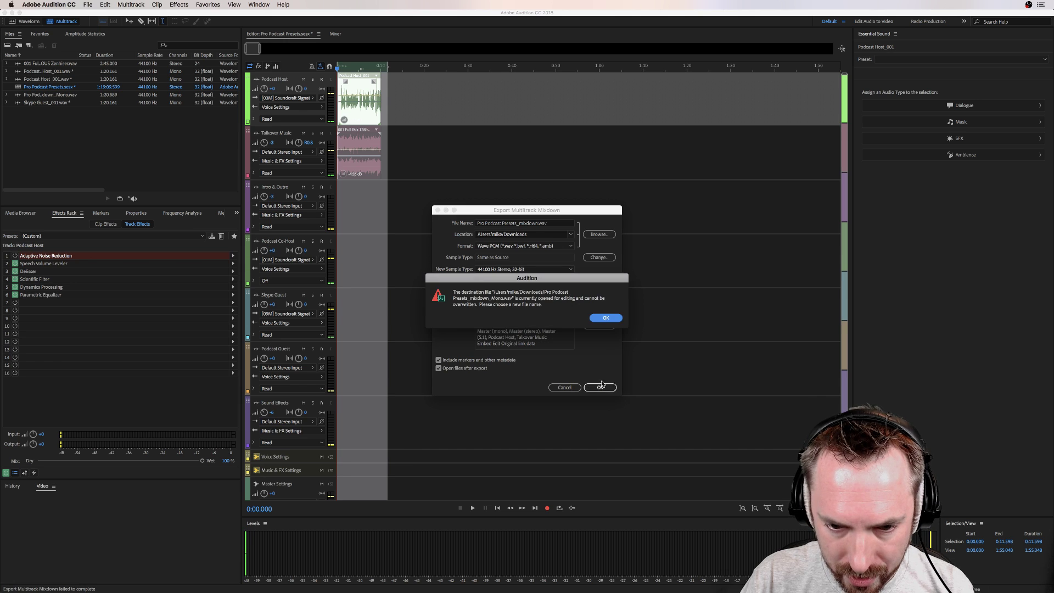
left_click(603, 318)
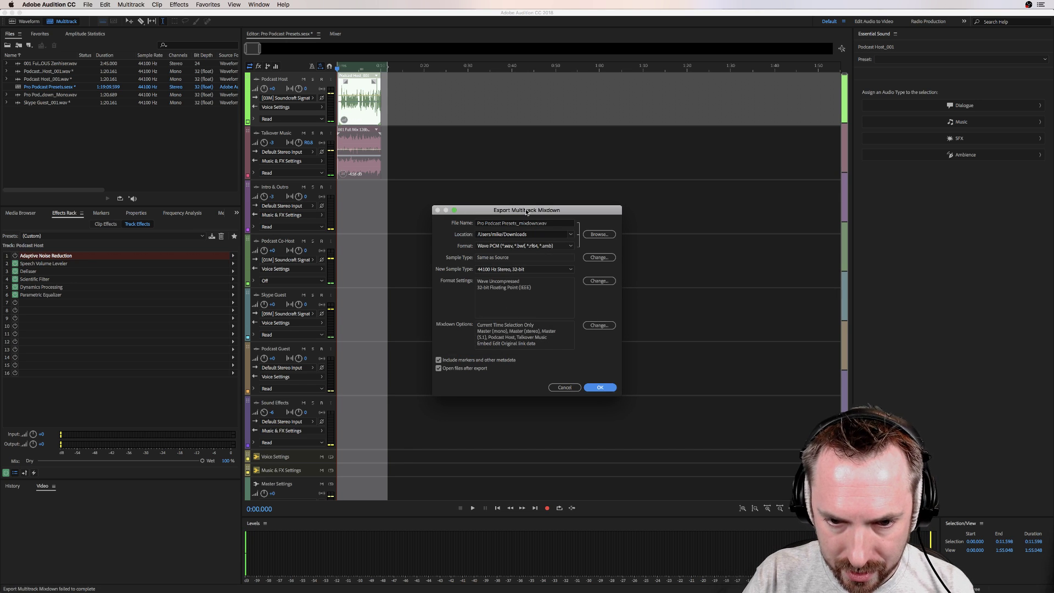
left_click(546, 223)
key("BackSpace")
key("BackSpace")
key("BackSpace")
key("BackSpace")
key("BackSpace")
key("BackSpace")
key("BackSpace")
key("BackSpace")
key("BackSpace")
key("BackSpace")
key("BackSpace")
key("BackSpace")
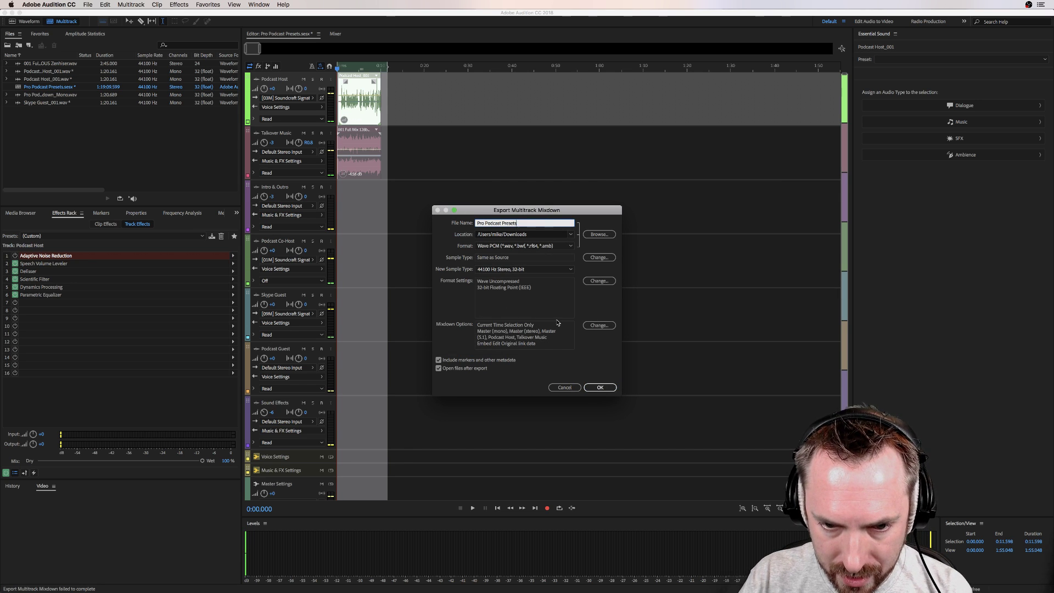
left_click(595, 389)
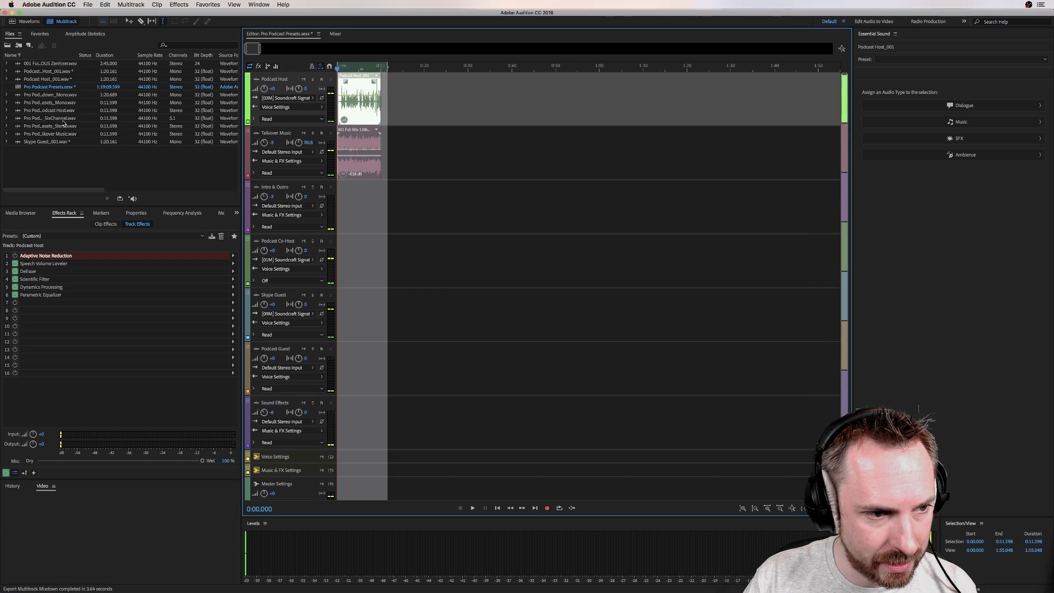
- Examine the exported Talkover Music, Stereo, SixChannel, Podcast Host and Mono waveforms, then return to the multitrack session
double_click(64, 134)
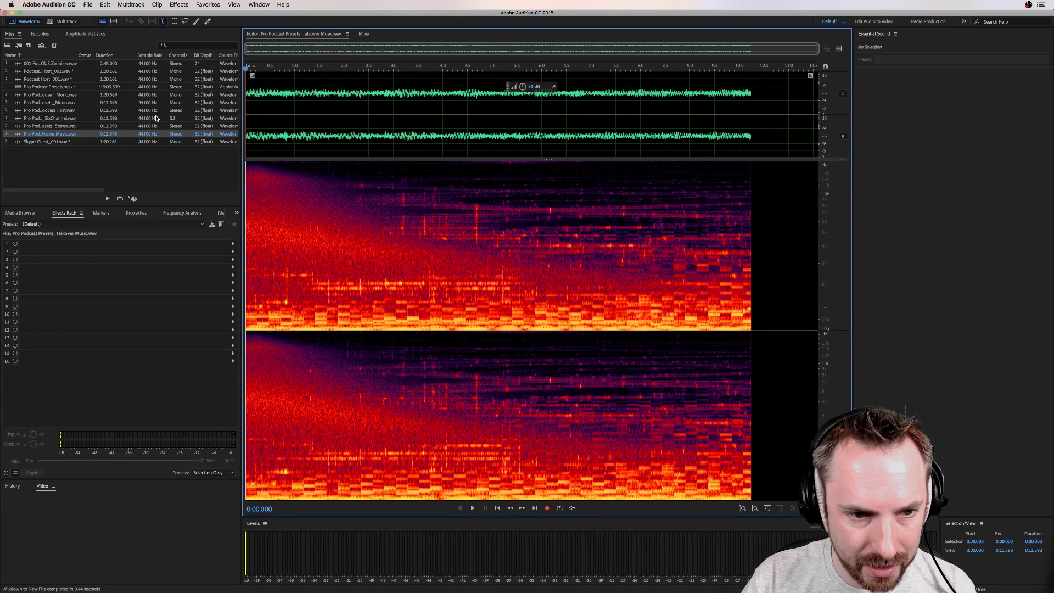
double_click(59, 127)
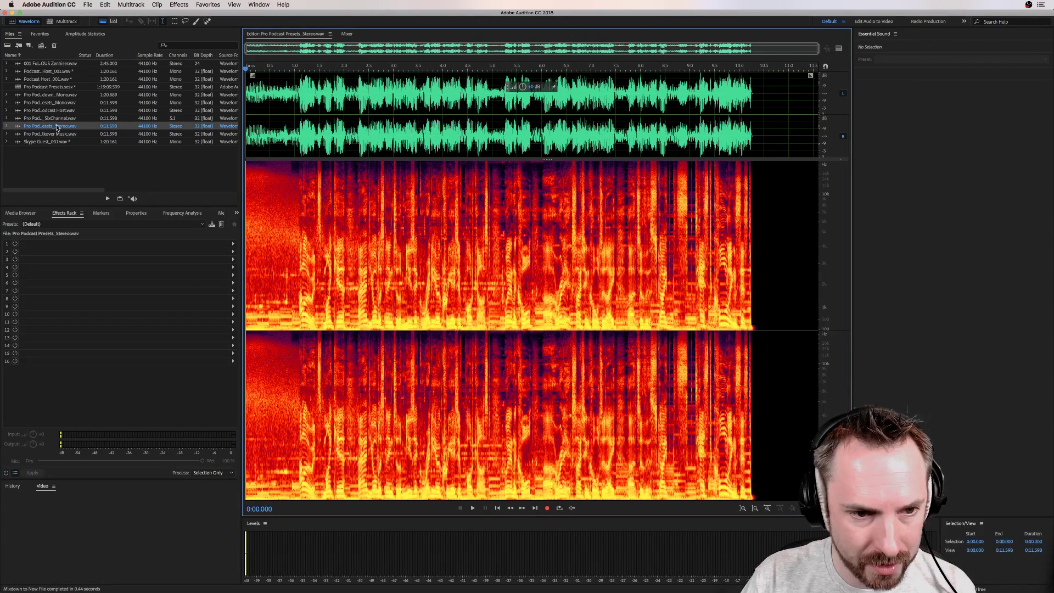
double_click(59, 118)
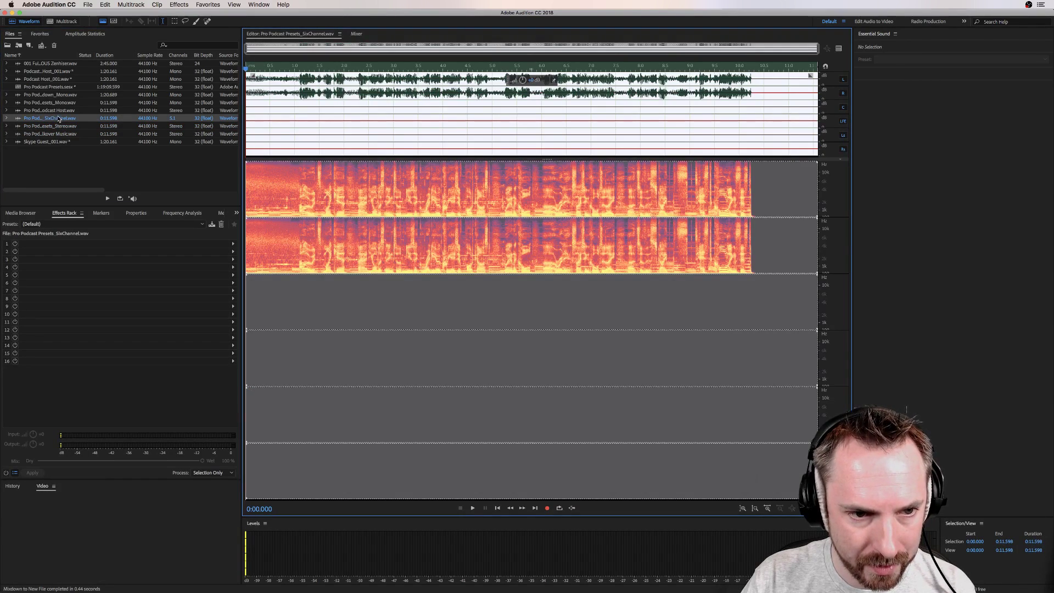
double_click(58, 110)
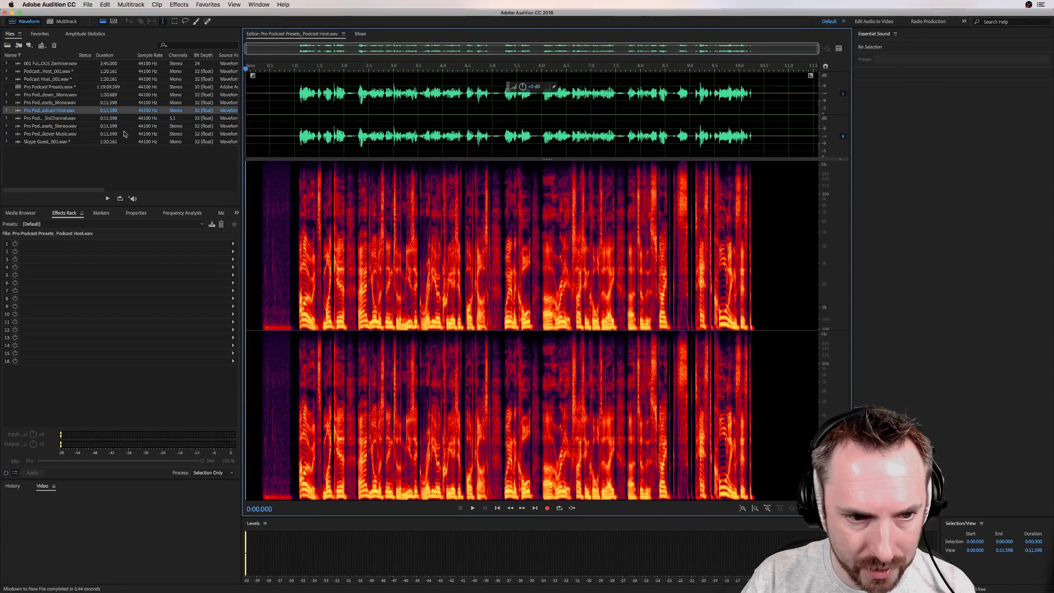
double_click(53, 104)
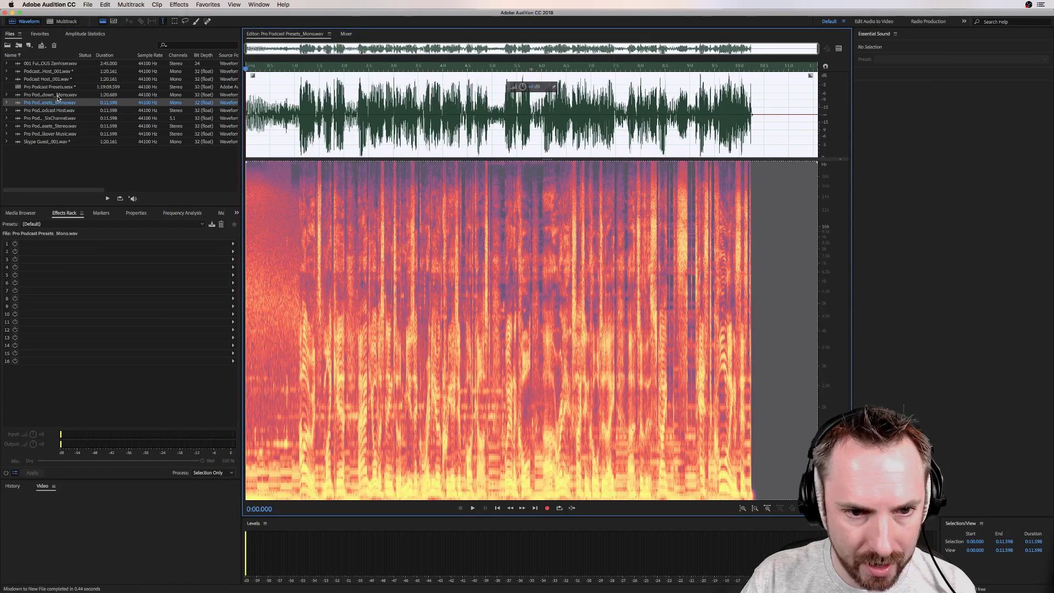
double_click(61, 134)
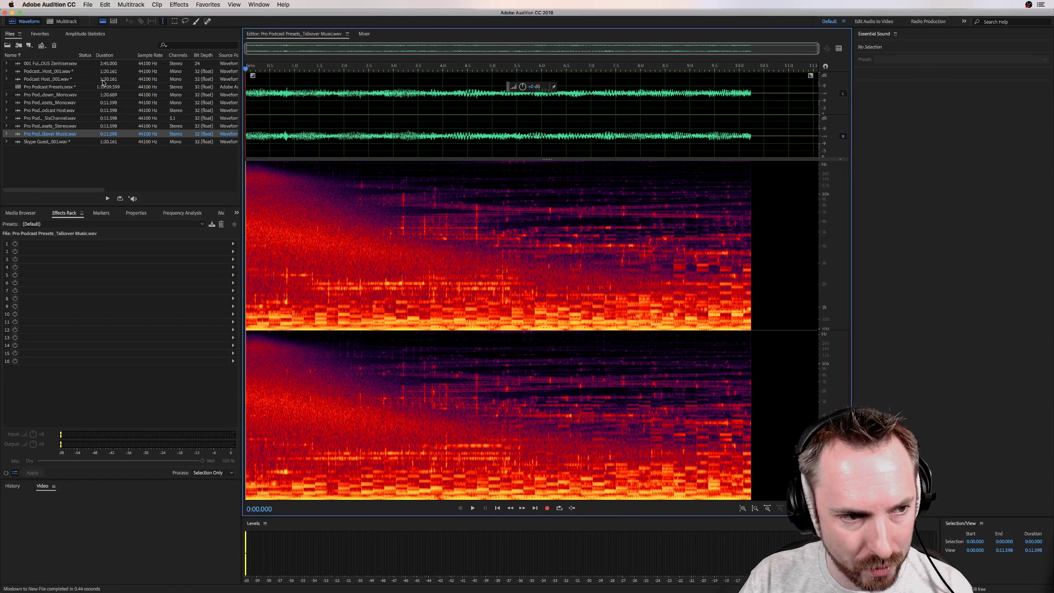
left_click(64, 21)
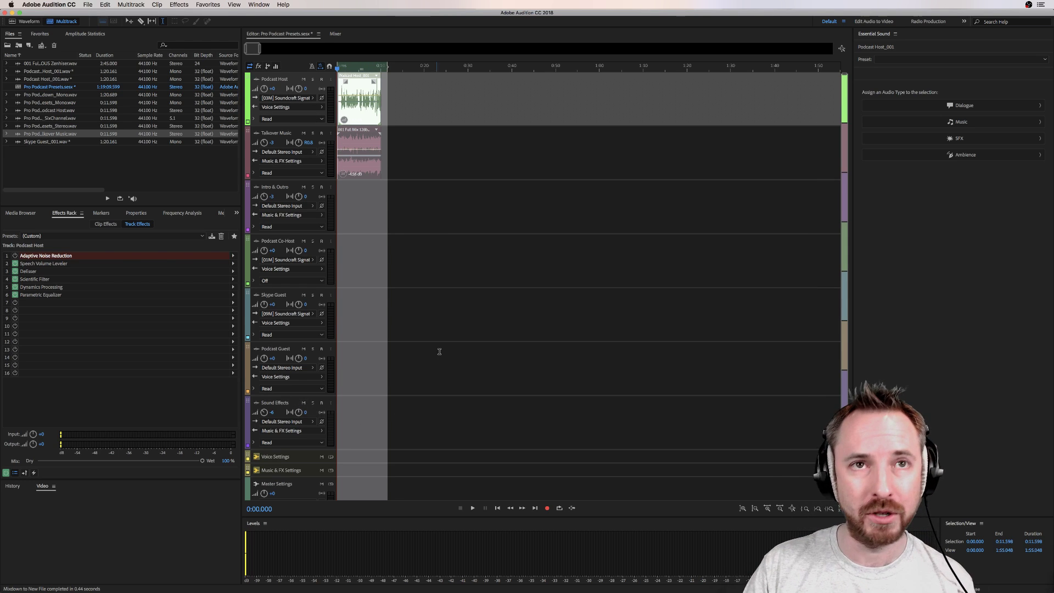
key("super+Tab")
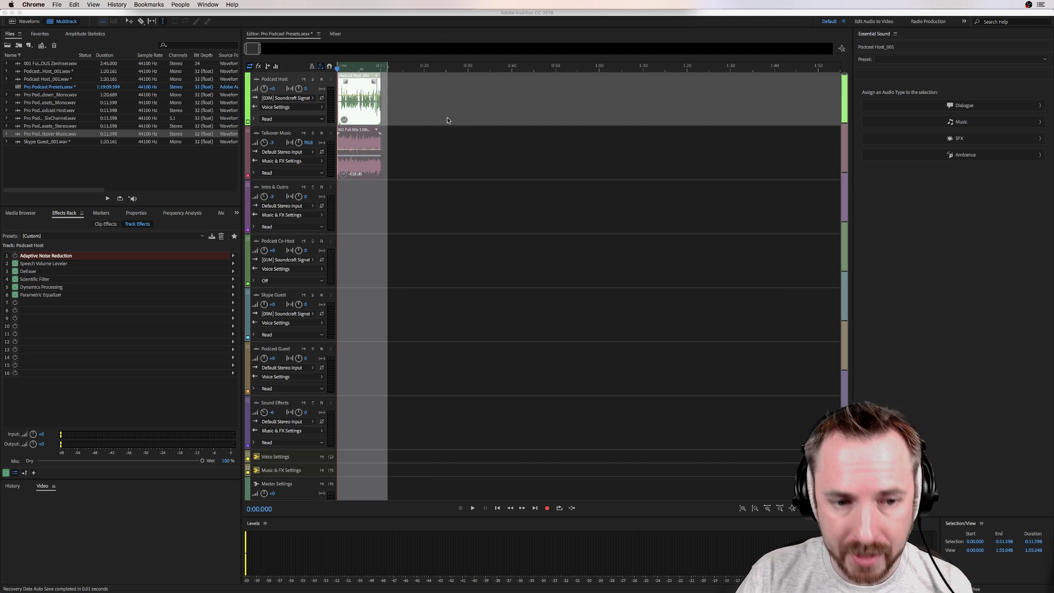
key("super+Tab")
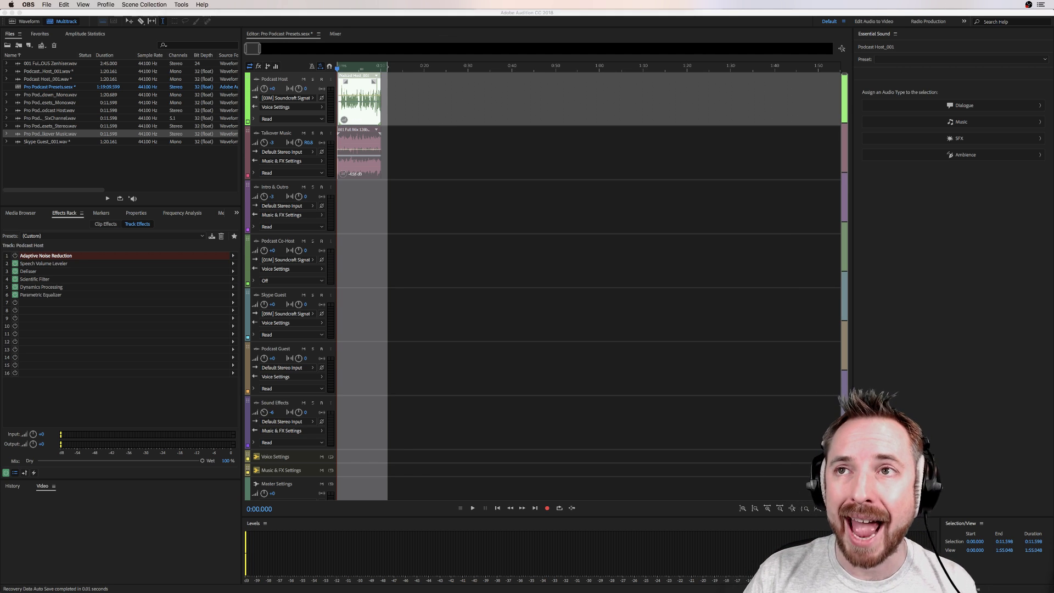